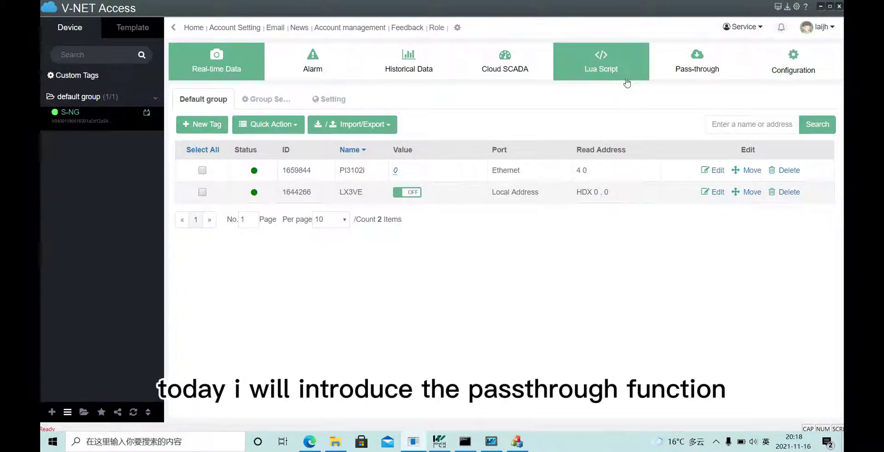
Step: Preview the Pass-through tab, then show the S-NG device's basic settings (V-BOX S-NG, Online)
{"action": "left_click", "coordinate": [684, 81]}
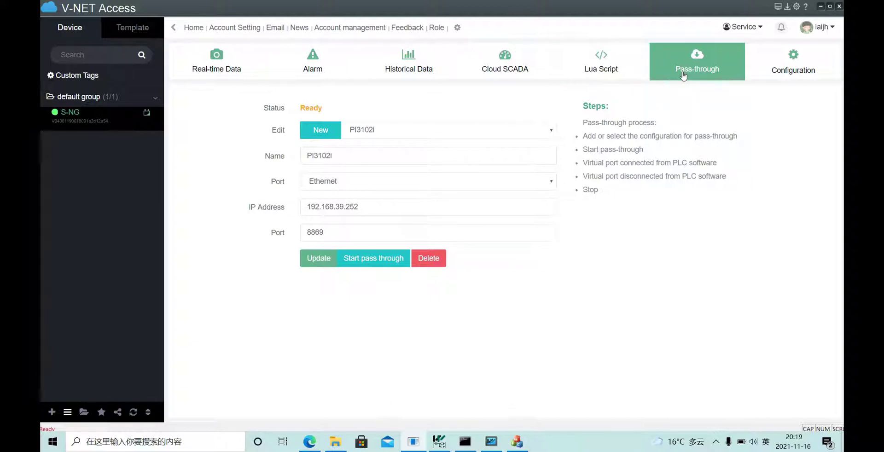
{"action": "left_click", "coordinate": [791, 65]}
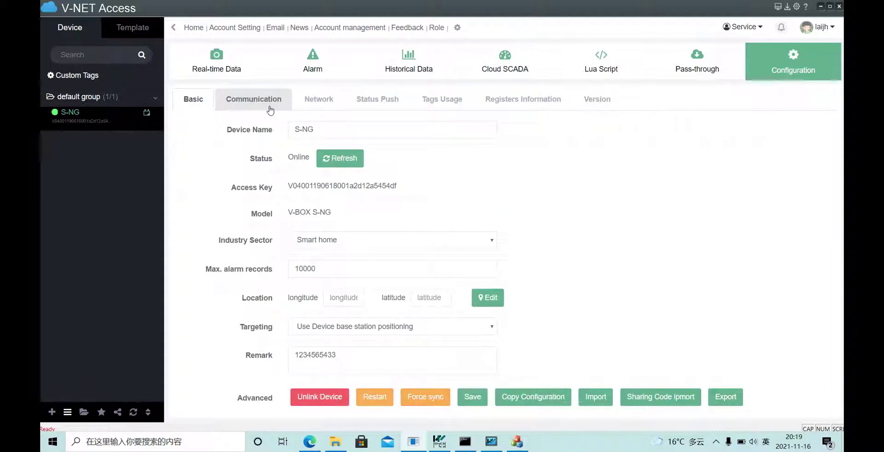
Step: Review the two communication links, then check the online PI3102I and LX3VE tags in Real-time Data
{"action": "left_click", "coordinate": [270, 101]}
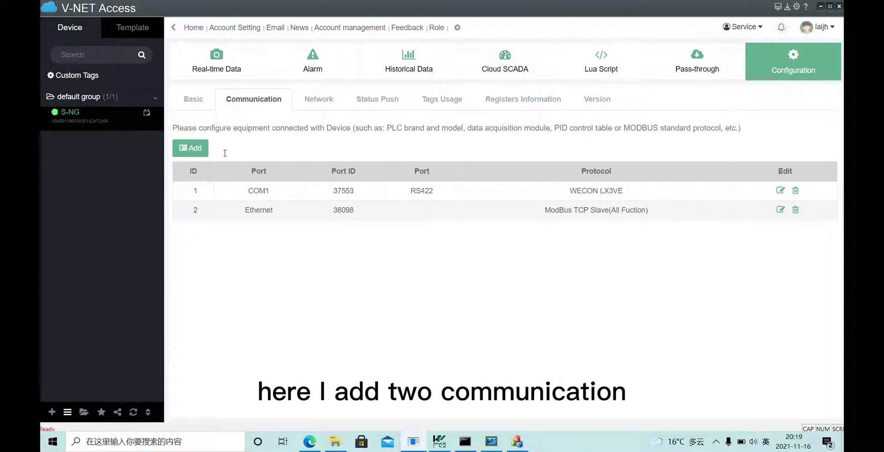
{"action": "left_click", "coordinate": [291, 208]}
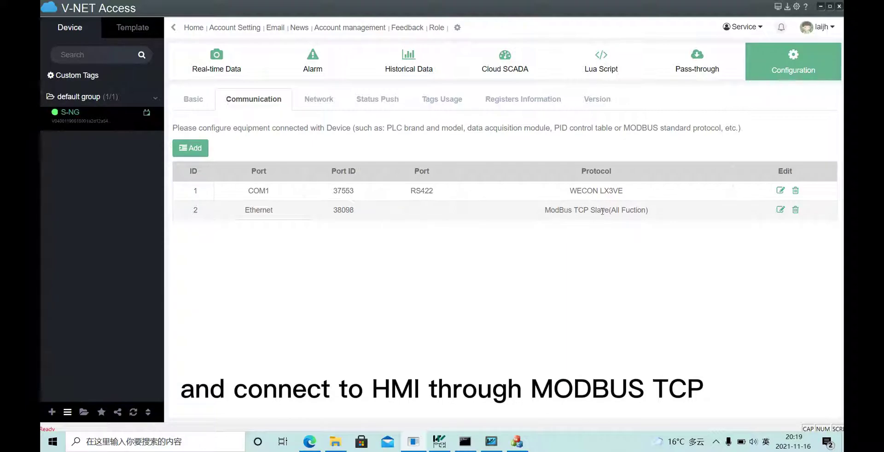
{"action": "left_click", "coordinate": [217, 79]}
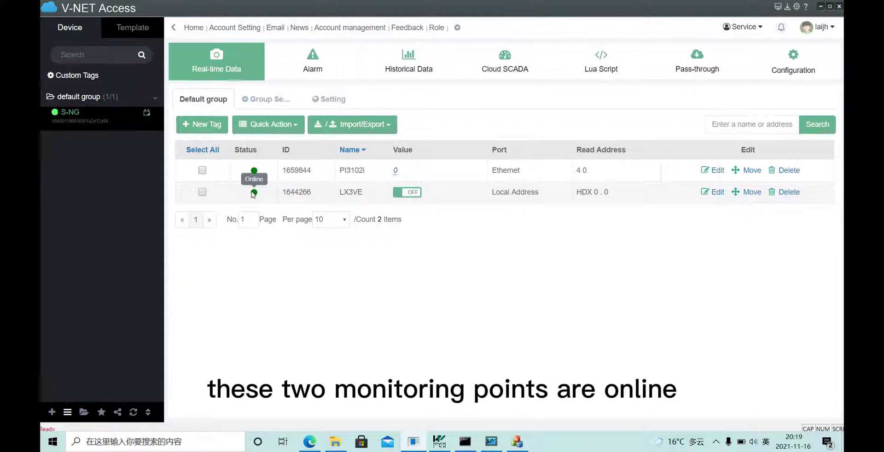
{"action": "mouse_move", "coordinate": [257, 171]}
{"action": "left_click", "coordinate": [342, 184], "text": "ctrl"}
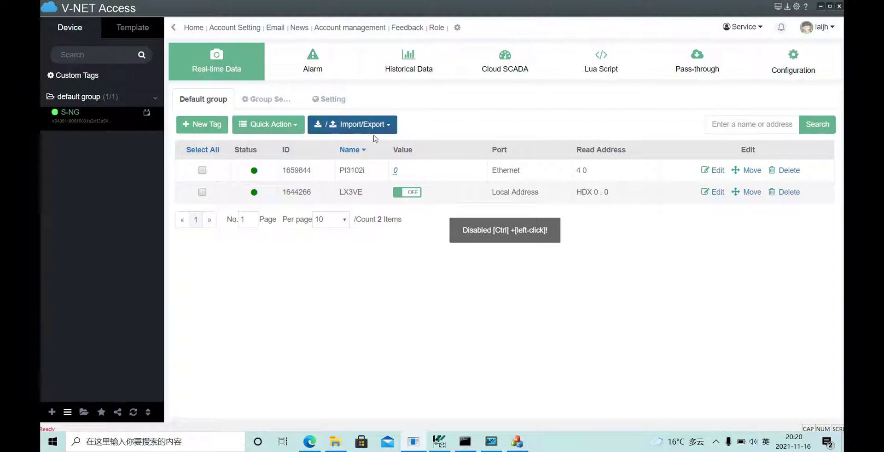
Step: On the Pass-through form, set the pass-through port to COM1
{"action": "left_click", "coordinate": [699, 71]}
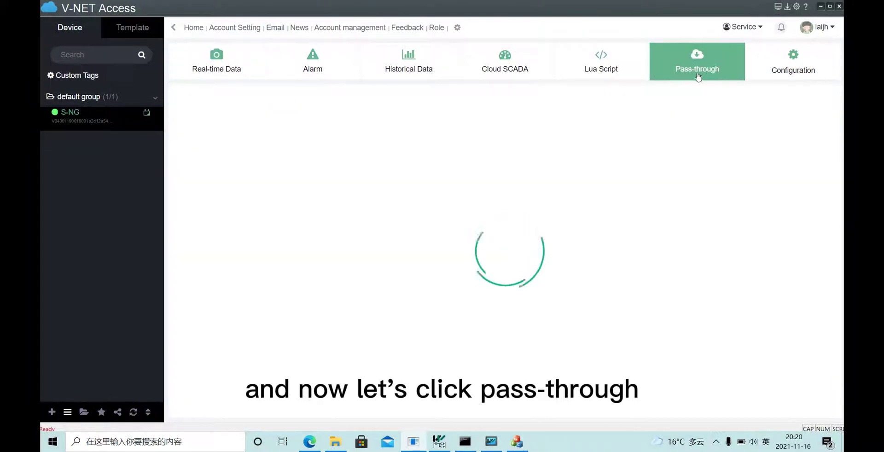
{"action": "left_click_drag", "start_coordinate": [584, 119], "coordinate": [600, 201]}
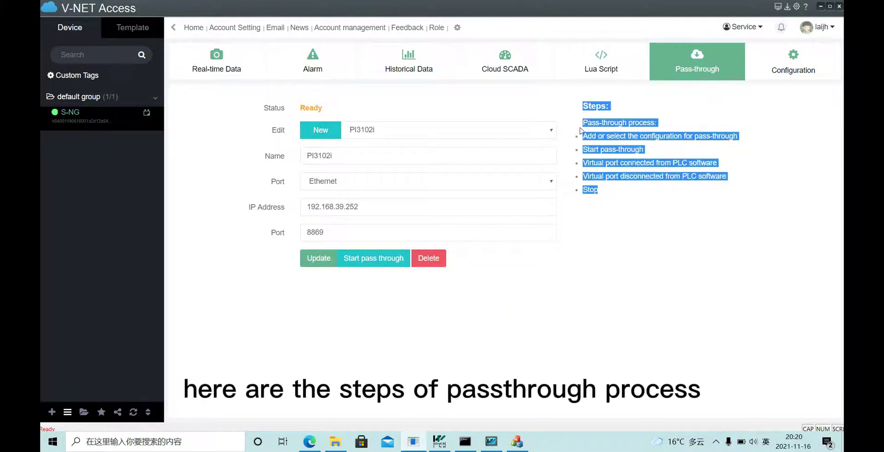
{"action": "left_click", "coordinate": [597, 115]}
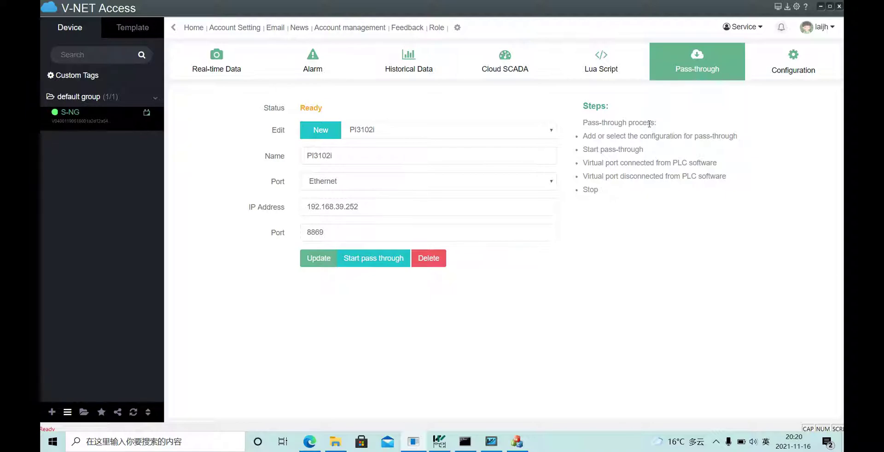
{"action": "left_click", "coordinate": [366, 186]}
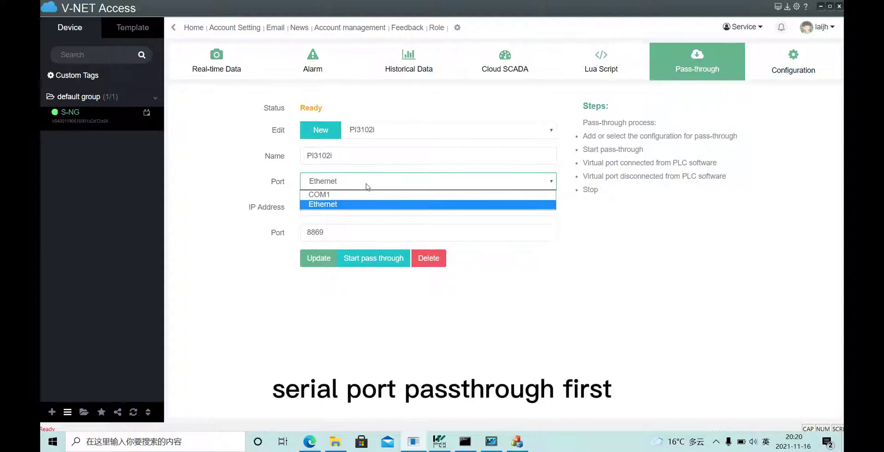
{"action": "left_click", "coordinate": [359, 195]}
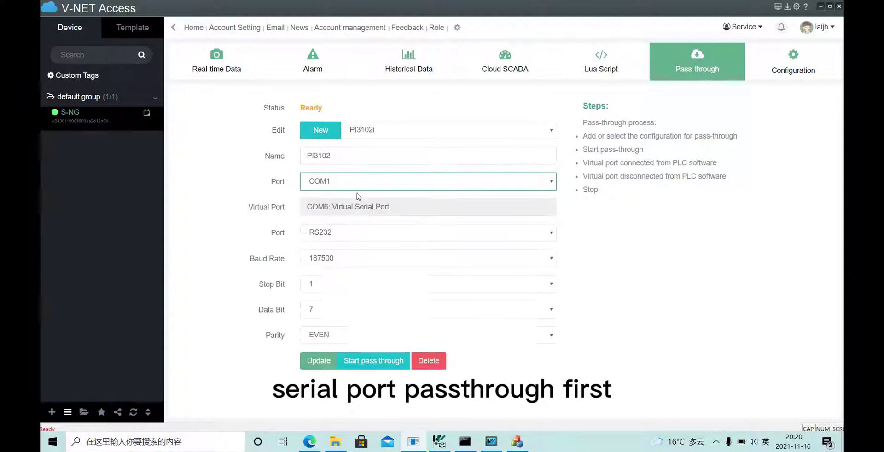
Step: Load the LX3VE configuration: RS422, 9600 baud, 7 data bits, even parity
{"action": "left_click", "coordinate": [368, 130]}
{"action": "left_click", "coordinate": [361, 153]}
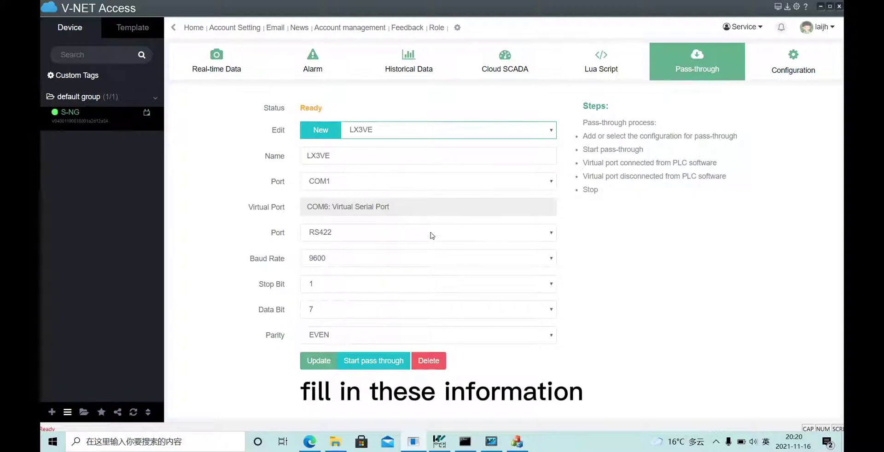
{"action": "double_click", "coordinate": [277, 181]}
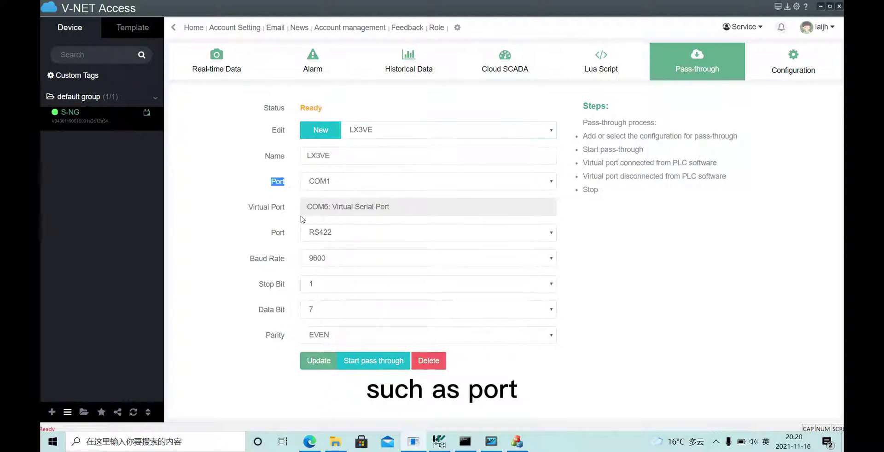
{"action": "left_click_drag", "start_coordinate": [250, 258], "coordinate": [287, 312]}
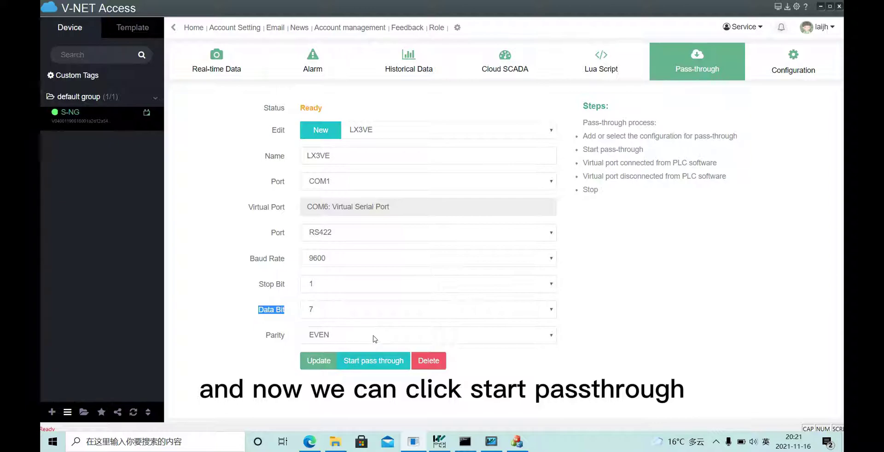
Step: Start and confirm the LX3VE pass-through so it runs via virtual port COM6
{"action": "left_click", "coordinate": [385, 364]}
{"action": "left_click", "coordinate": [460, 231]}
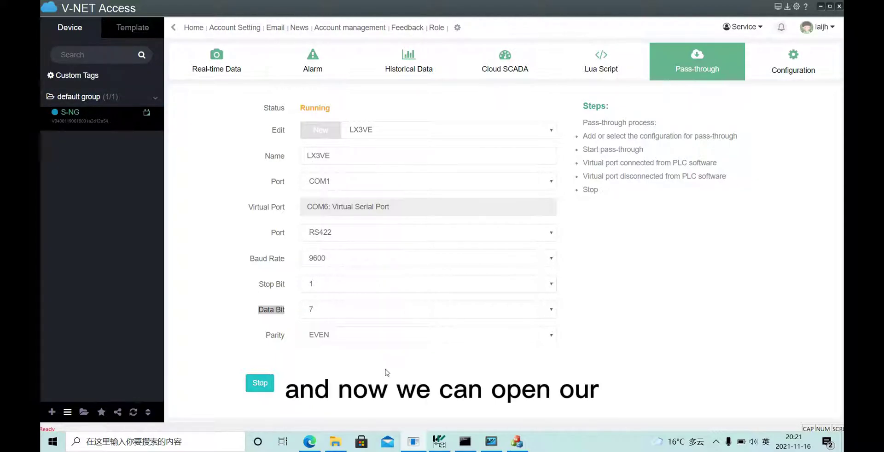
{"action": "left_click", "coordinate": [439, 441]}
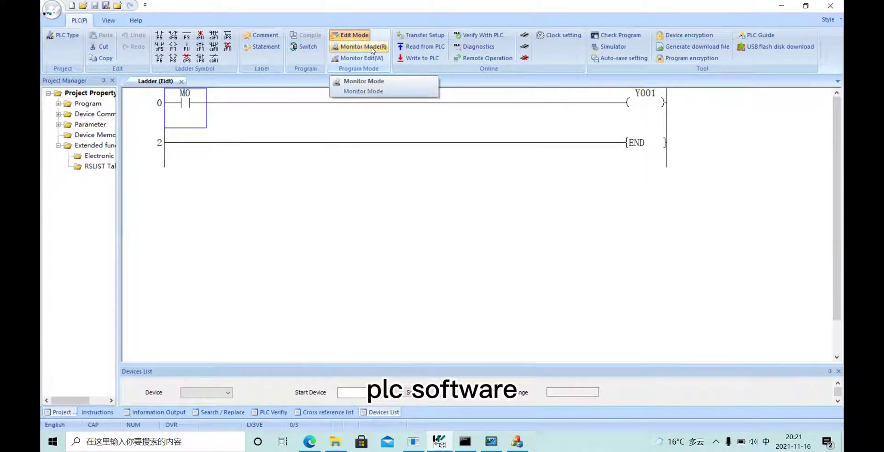
Step: Test and accept the COM6, 9600-baud serial connection to the LX3VE in Transfer Setup
{"action": "left_click", "coordinate": [422, 35]}
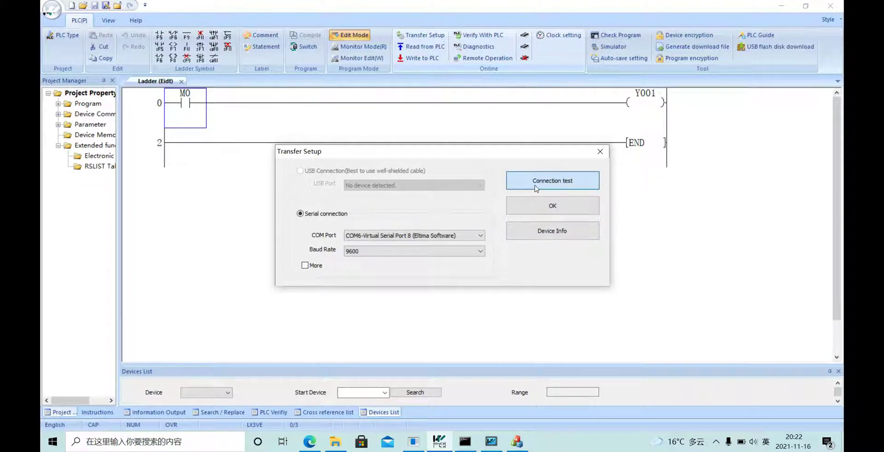
{"action": "left_click", "coordinate": [535, 187]}
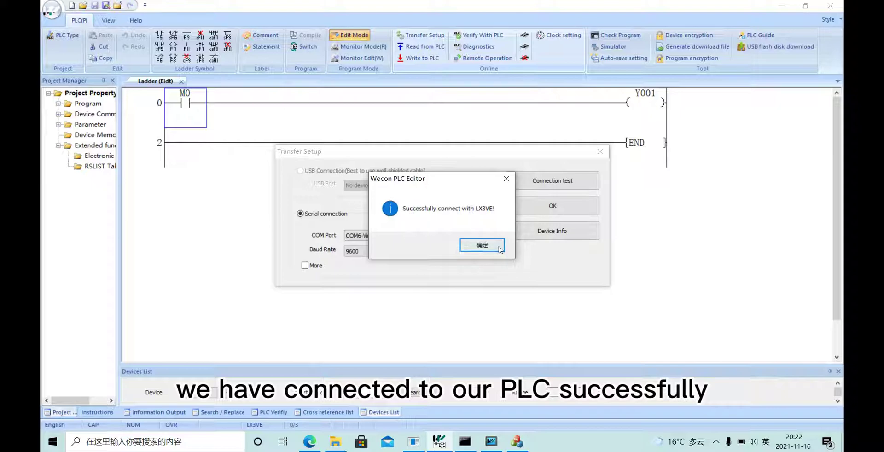
{"action": "left_click", "coordinate": [482, 245]}
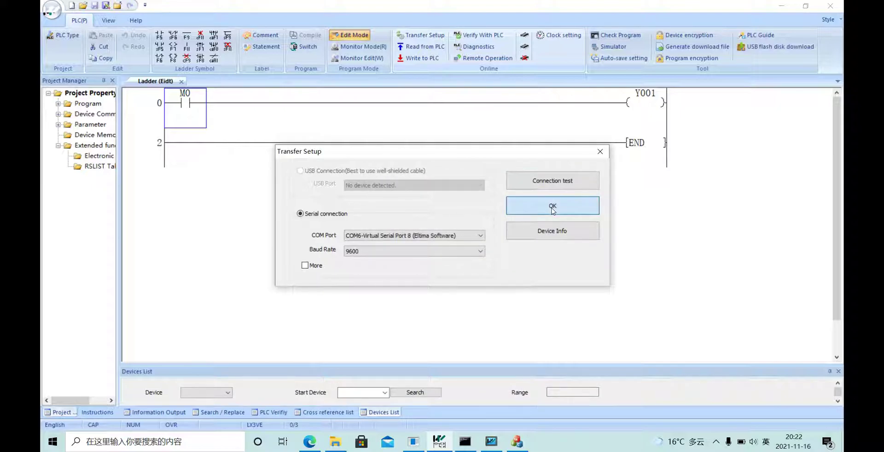
{"action": "left_click", "coordinate": [552, 208]}
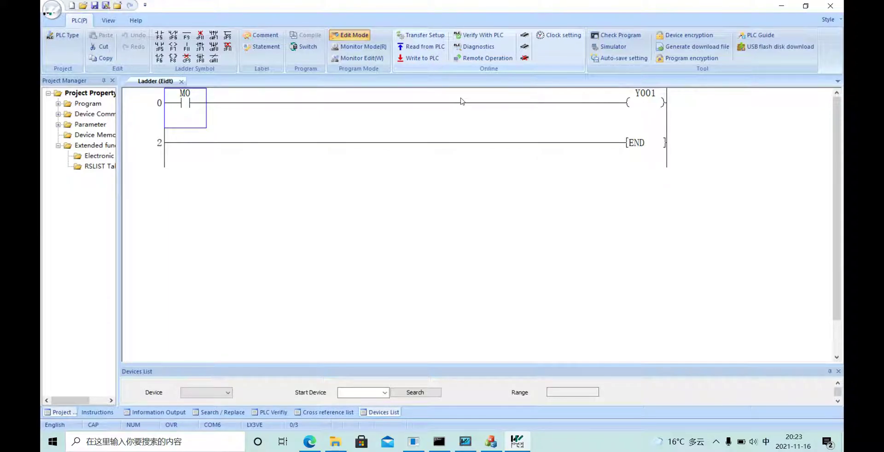
Step: Write program and parameters to the LX3VE, stopping it first and setting it back to RUN
{"action": "left_click", "coordinate": [421, 58]}
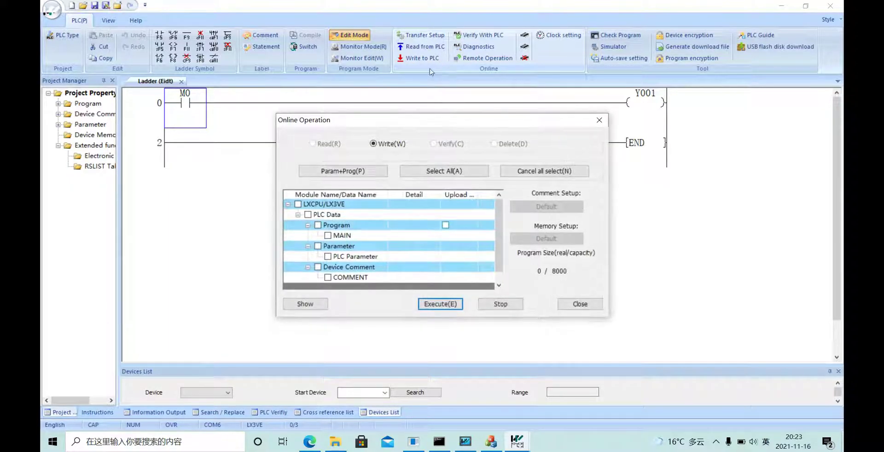
{"action": "left_click", "coordinate": [373, 169]}
{"action": "left_click", "coordinate": [458, 304]}
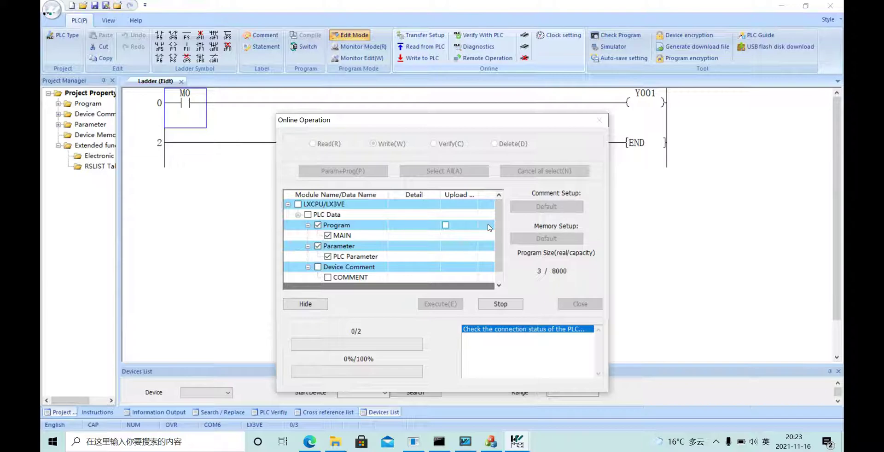
{"action": "left_click", "coordinate": [526, 264]}
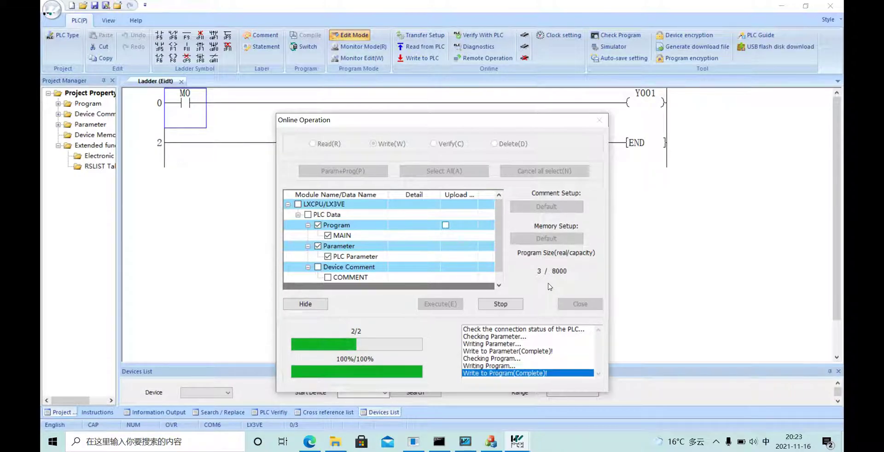
{"action": "left_click", "coordinate": [466, 256]}
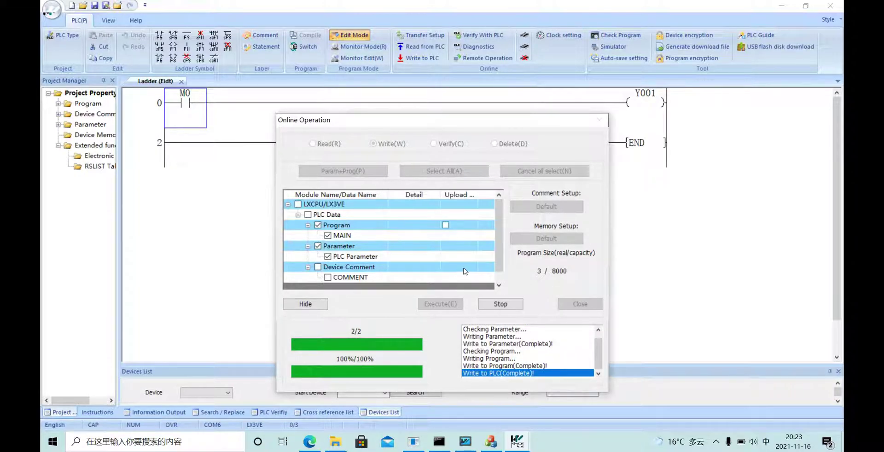
{"action": "left_click", "coordinate": [461, 267]}
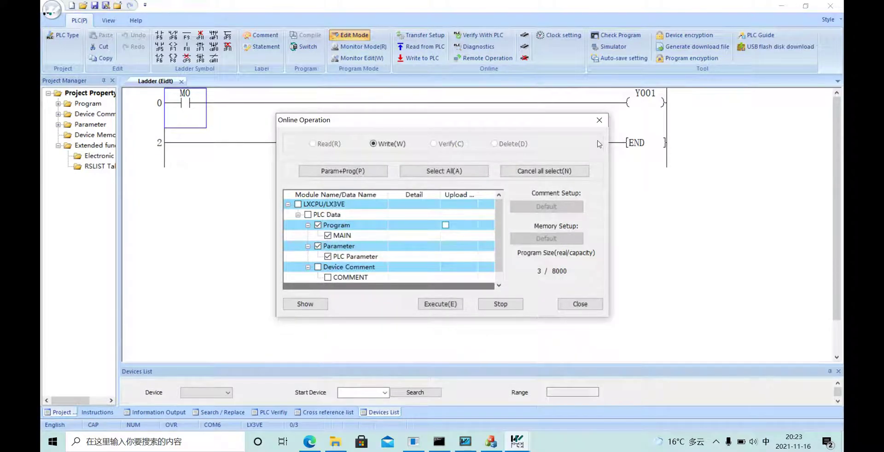
{"action": "left_click", "coordinate": [598, 120]}
{"action": "left_click", "coordinate": [361, 47]}
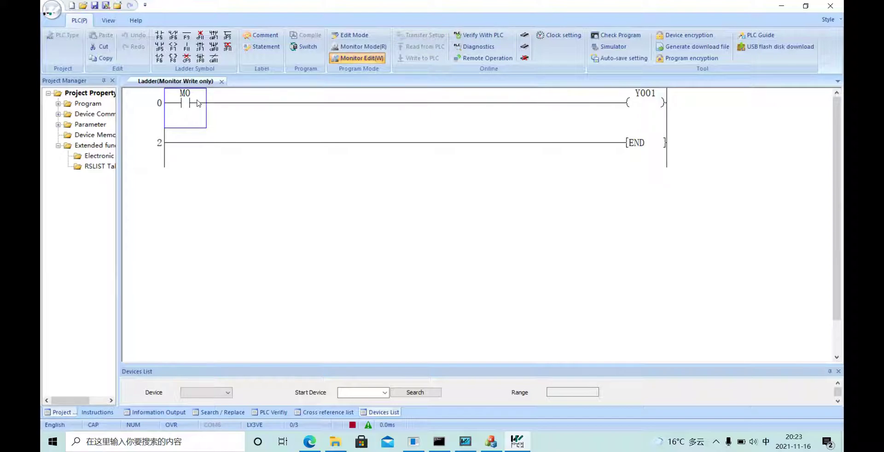
Step: Set M0 OFF in Modify Device Value so Y001 de-energizes, then minimize the PLC editor
{"action": "right_click", "coordinate": [204, 121]}
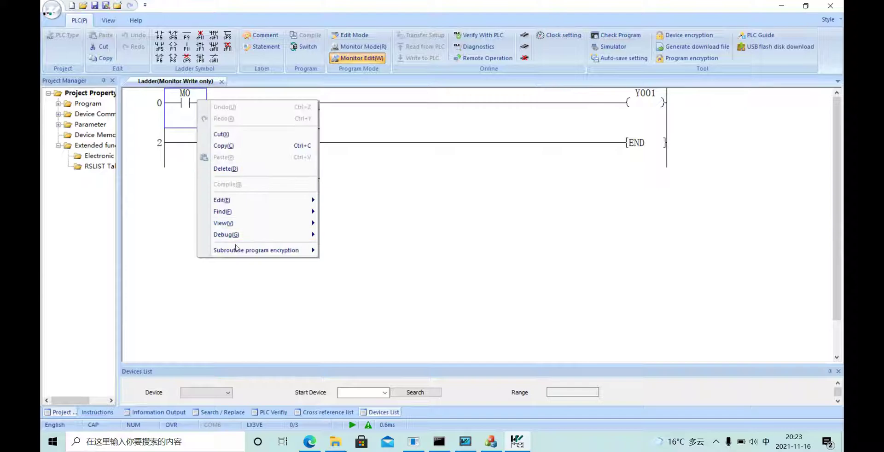
{"action": "mouse_move", "coordinate": [248, 234]}
{"action": "left_click", "coordinate": [363, 236]}
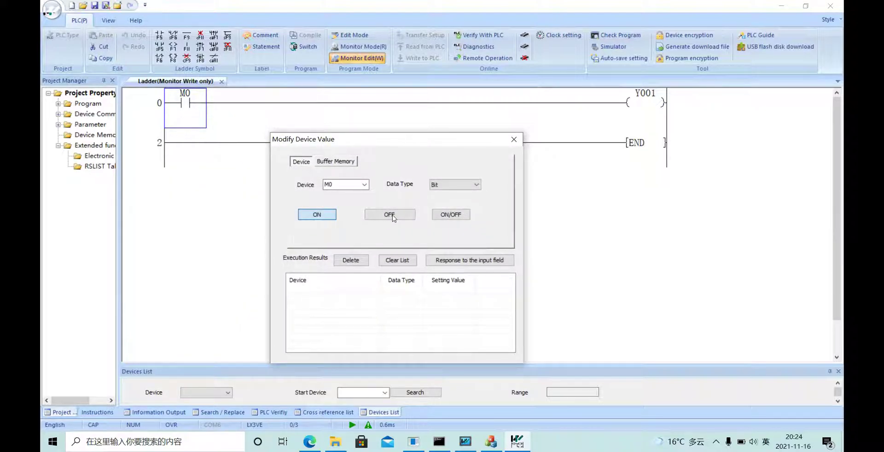
{"action": "left_click", "coordinate": [392, 215]}
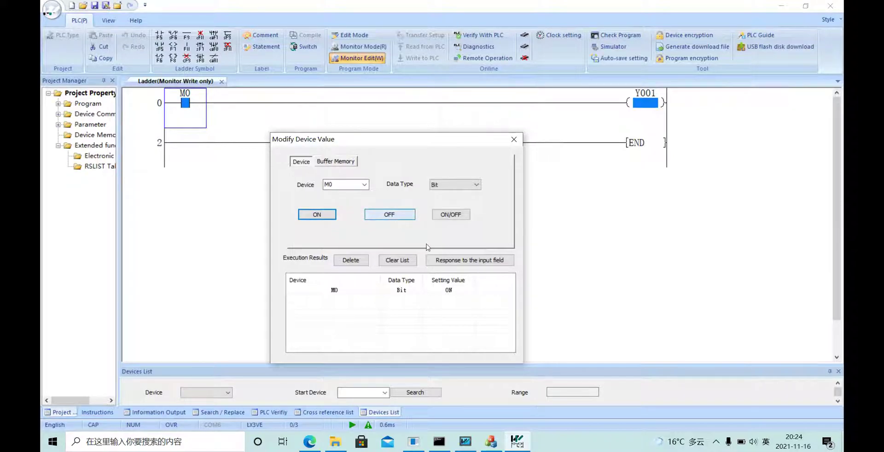
{"action": "left_click", "coordinate": [513, 139]}
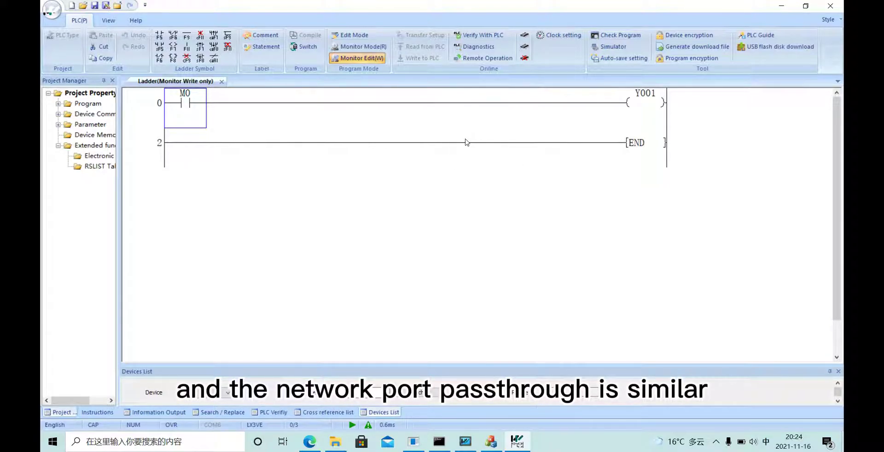
{"action": "left_click", "coordinate": [781, 6]}
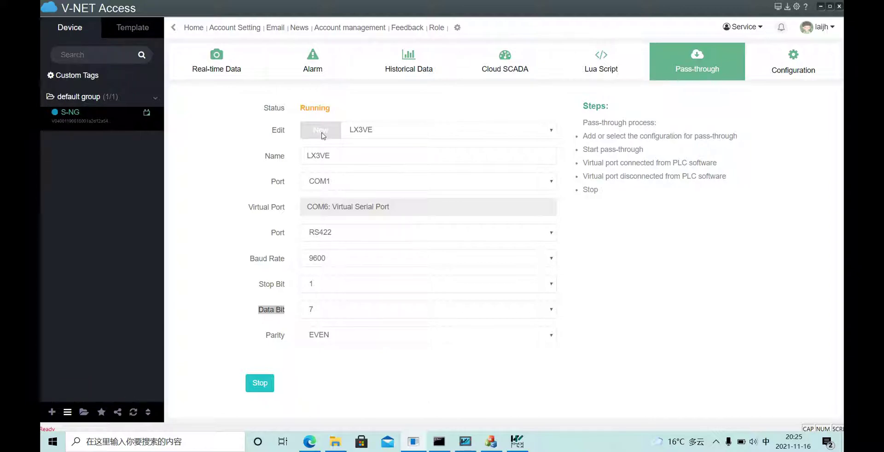
Step: On the 6.Software wiki page, select the 3.WVPN tool download section, then minimize the browser
{"action": "left_click", "coordinate": [310, 442]}
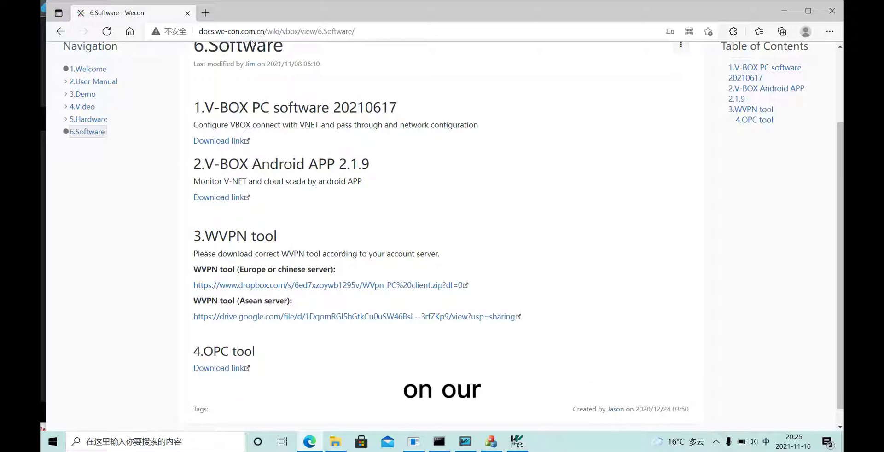
{"action": "scroll", "coordinate": [250, 43], "scroll_direction": "up", "scroll_amount": 3}
{"action": "scroll", "coordinate": [305, 125], "scroll_direction": "down", "scroll_amount": 2}
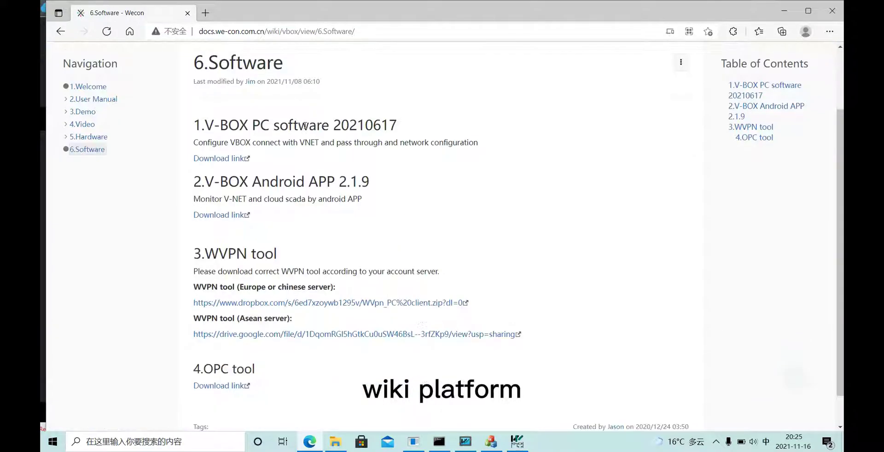
{"action": "scroll", "coordinate": [304, 125], "scroll_direction": "down", "scroll_amount": 1}
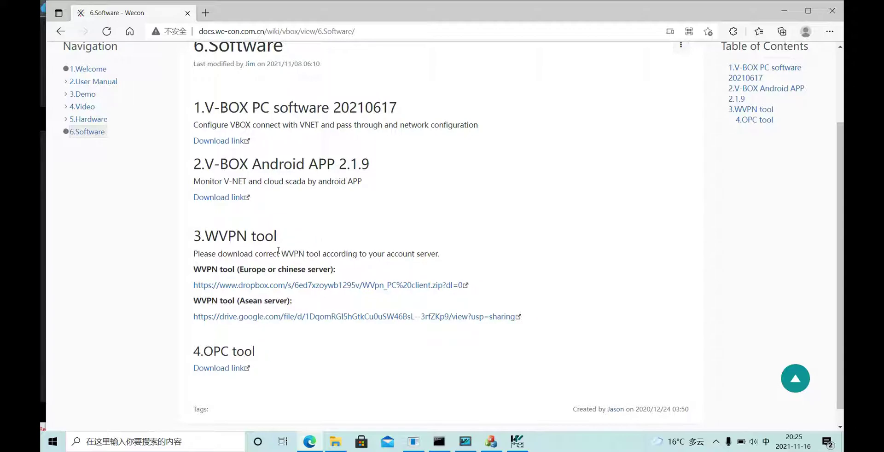
{"action": "left_click_drag", "start_coordinate": [194, 230], "coordinate": [529, 322]}
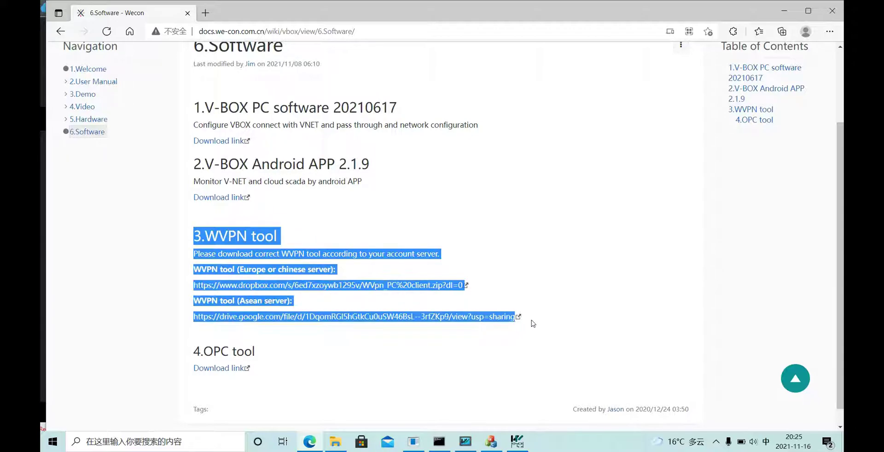
{"action": "left_click", "coordinate": [784, 10]}
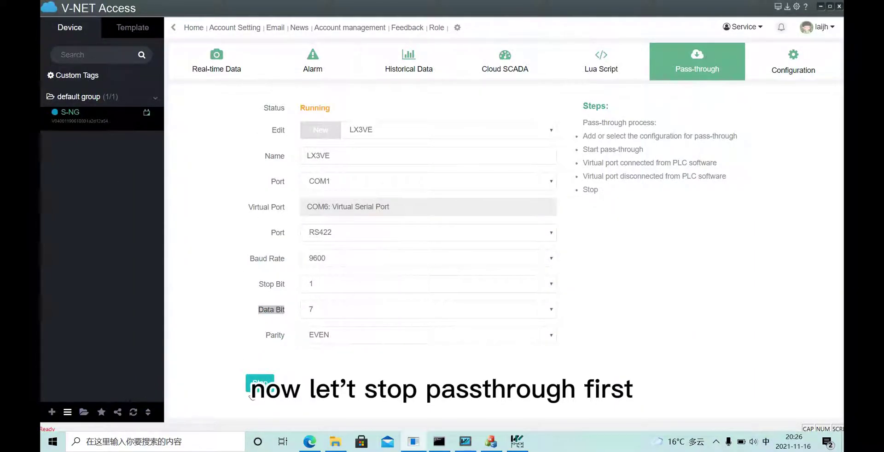
Step: Stop the LX3VE pass-through, refresh until S-NG is online, and view its Real-time Data tags
{"action": "left_click", "coordinate": [261, 382]}
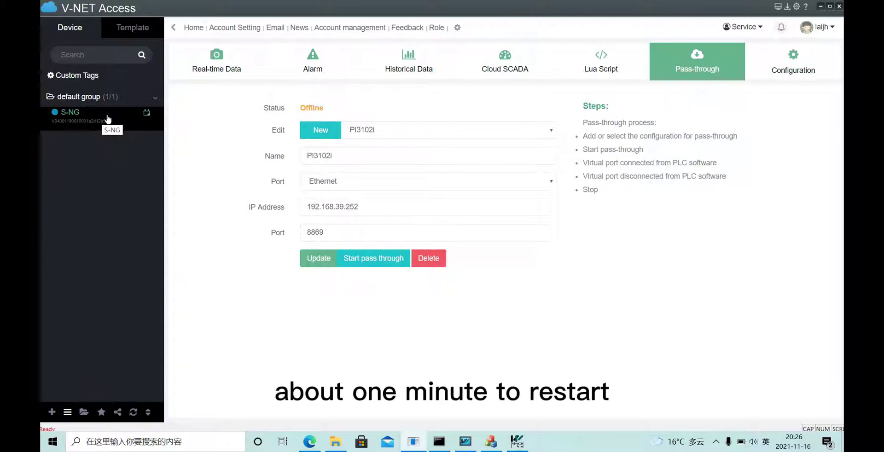
{"action": "left_click", "coordinate": [133, 412]}
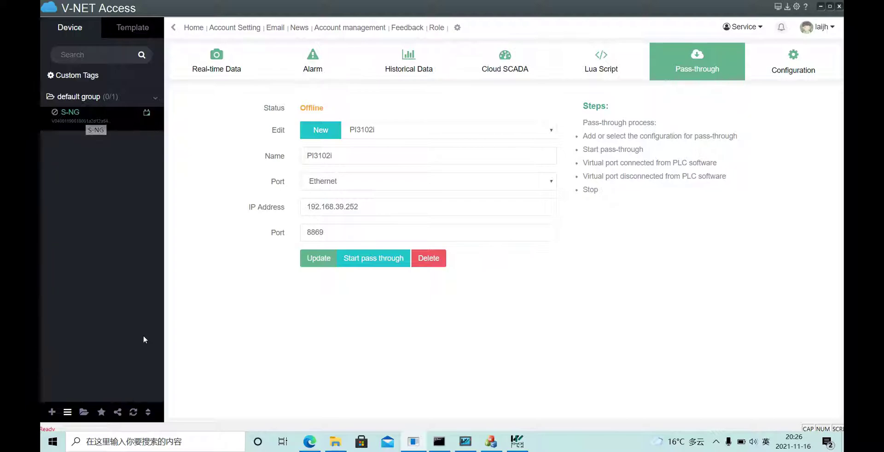
{"action": "left_click", "coordinate": [133, 412]}
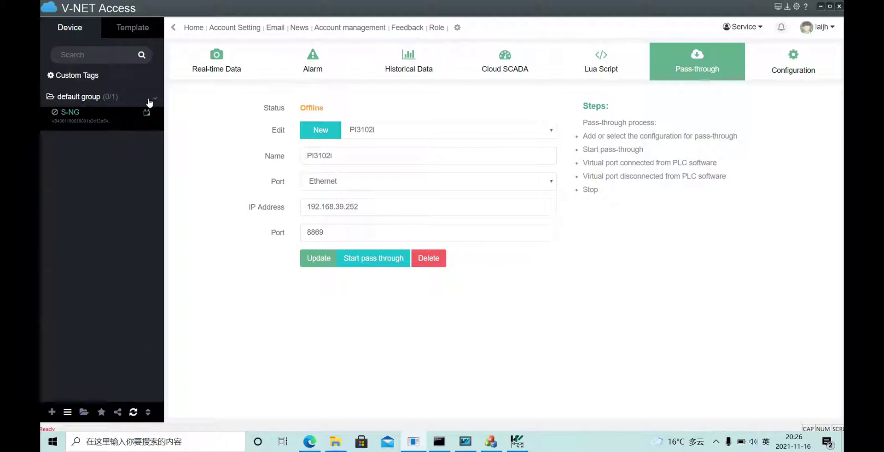
{"action": "left_click", "coordinate": [243, 70]}
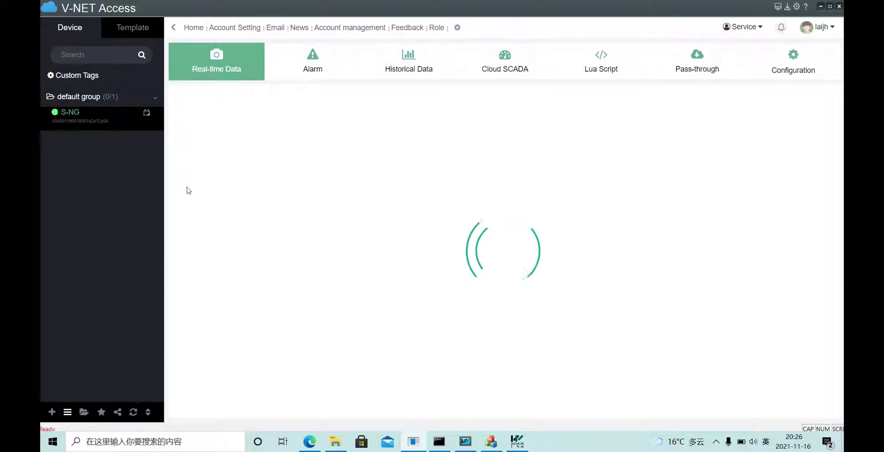
{"action": "left_click", "coordinate": [133, 412]}
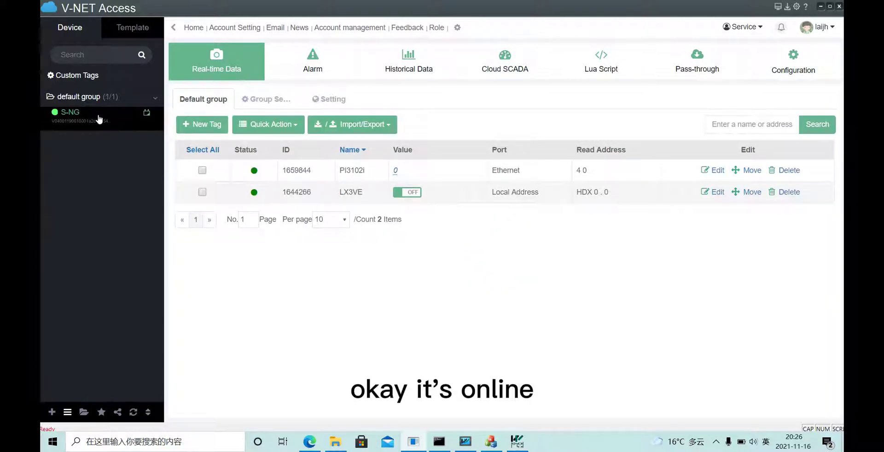
Step: Bring up the VPN Tool and refresh its device list so S-NG shows Online
{"action": "left_click", "coordinate": [491, 442]}
{"action": "right_click", "coordinate": [341, 144]}
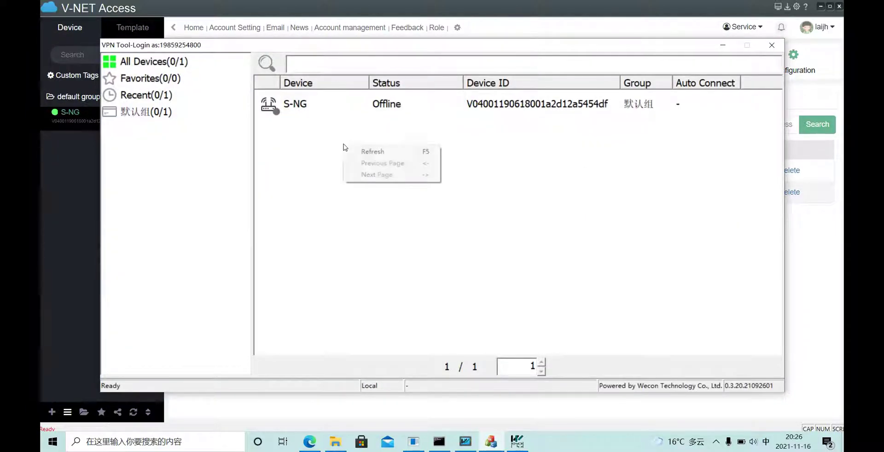
{"action": "right_click", "coordinate": [343, 170]}
{"action": "left_click", "coordinate": [370, 176]}
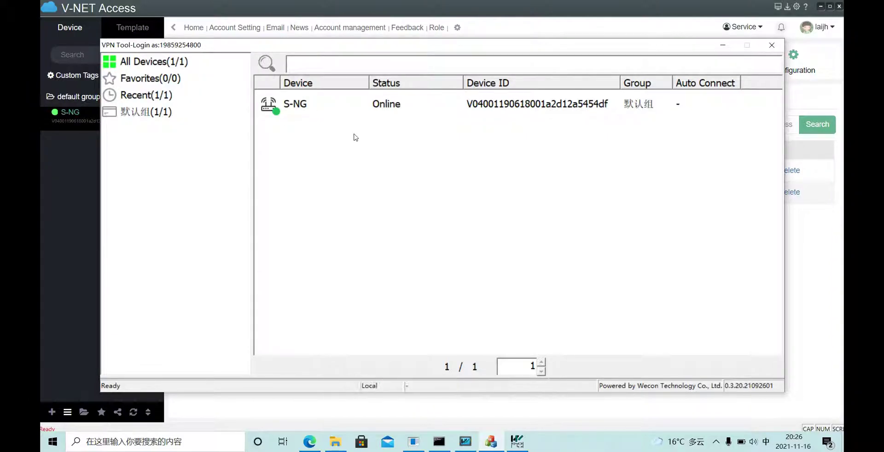
Step: Shift the window aside and select the S-NG device to bring up its actions
{"action": "left_click_drag", "start_coordinate": [361, 46], "coordinate": [397, 52]}
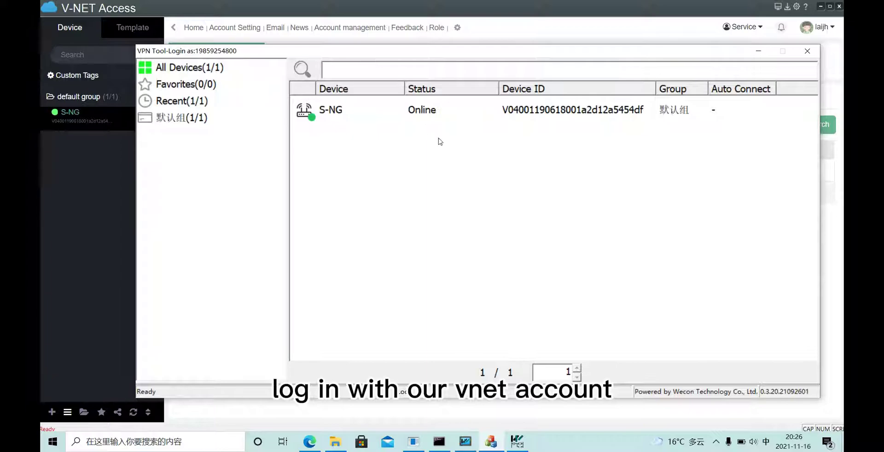
{"action": "left_click", "coordinate": [381, 118]}
{"action": "right_click", "coordinate": [382, 117]}
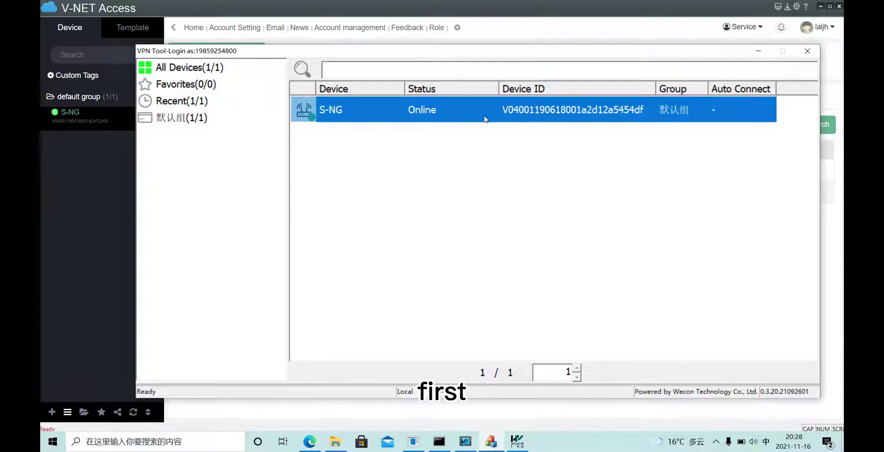
{"action": "right_click", "coordinate": [401, 108]}
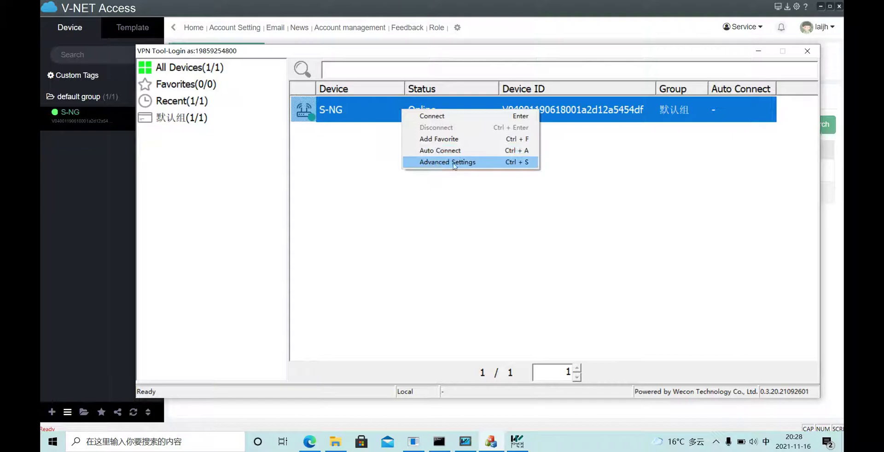
{"action": "left_click", "coordinate": [454, 164]}
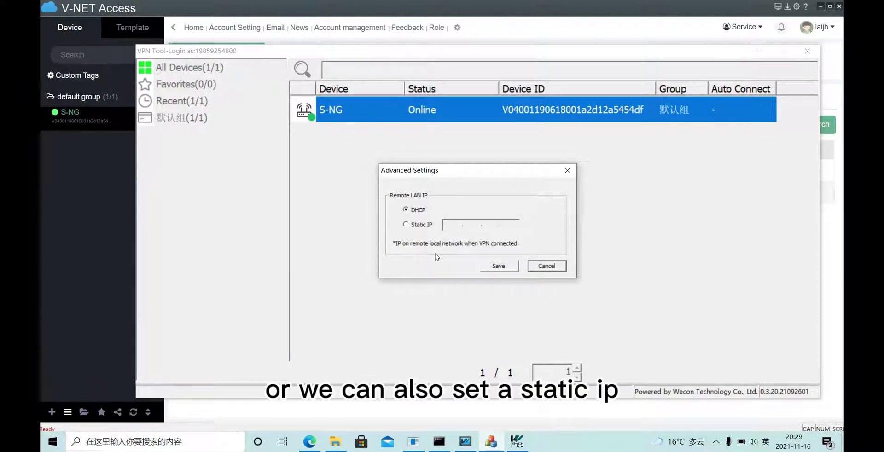
{"action": "left_click", "coordinate": [419, 225]}
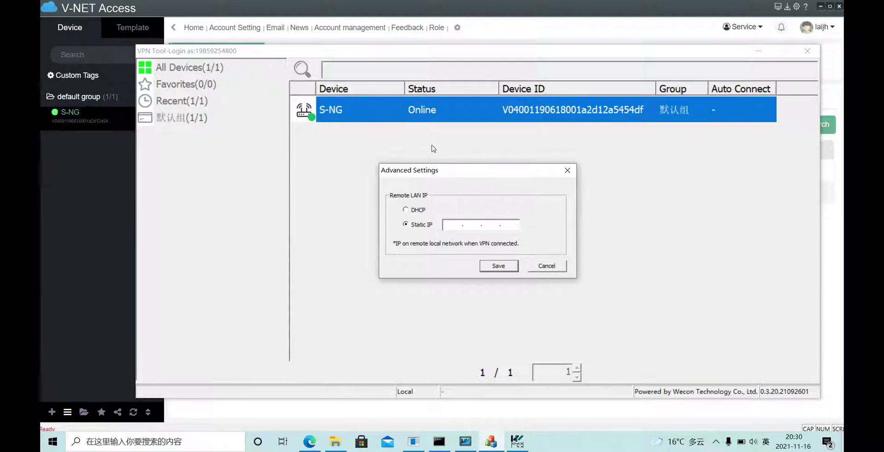
{"action": "left_click", "coordinate": [567, 170]}
Step: Connect the VPN to the S-NG box until it reads VPN connected, then bring up Command Prompt
{"action": "right_click", "coordinate": [398, 111]}
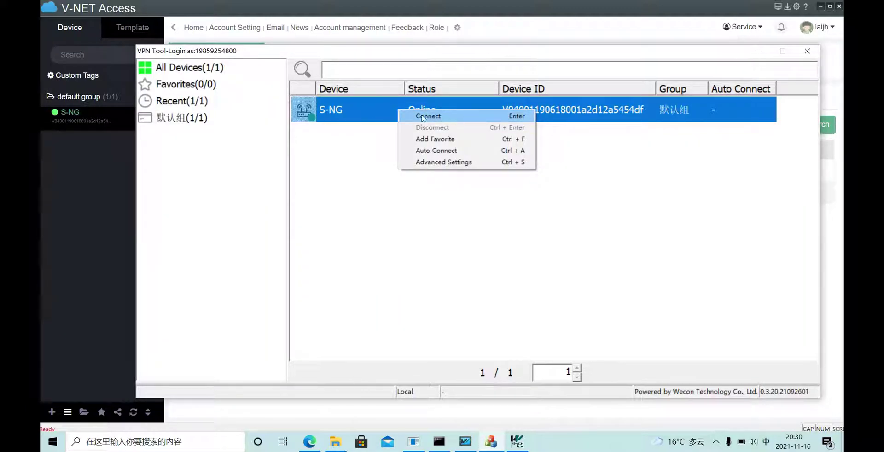
{"action": "left_click", "coordinate": [441, 117]}
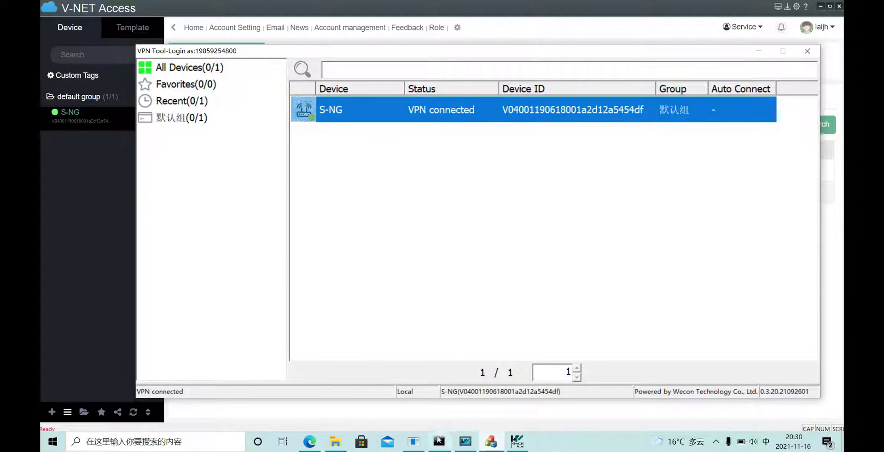
{"action": "left_click", "coordinate": [524, 449]}
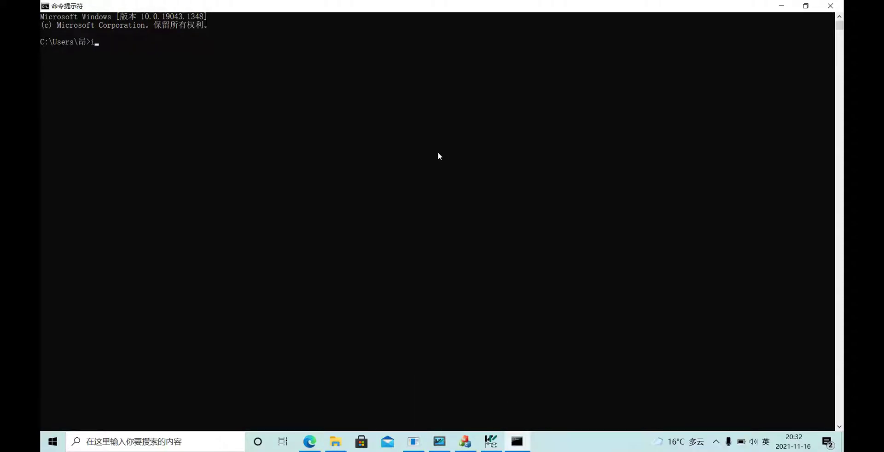
Step: Run ipconfig to check the local IPv4 address and subnet mask
{"action": "type", "text": "ipconfig"}
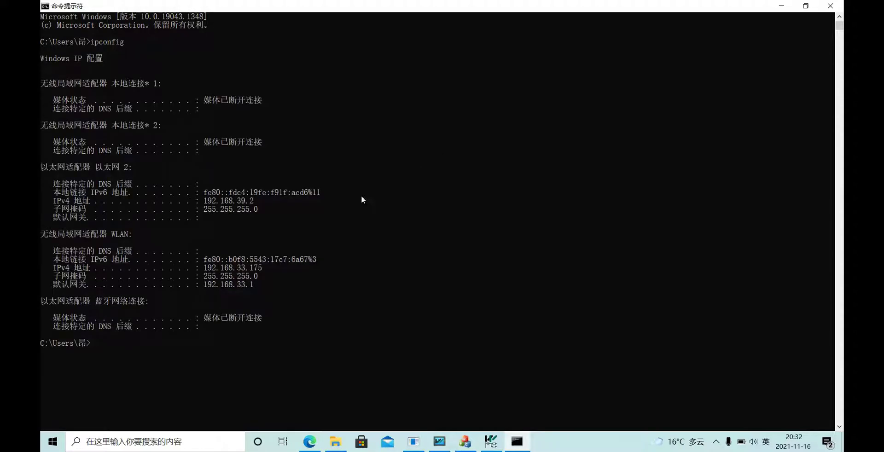
{"action": "left_click_drag", "start_coordinate": [260, 210], "coordinate": [107, 201]}
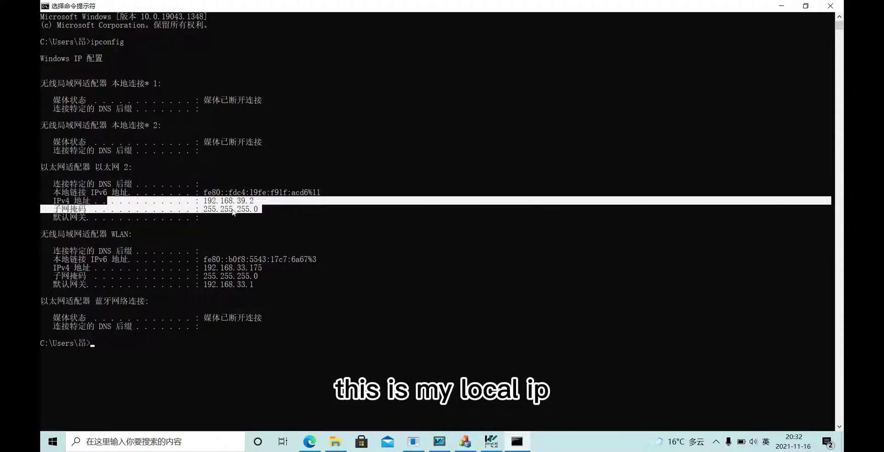
{"action": "left_click", "coordinate": [266, 211]}
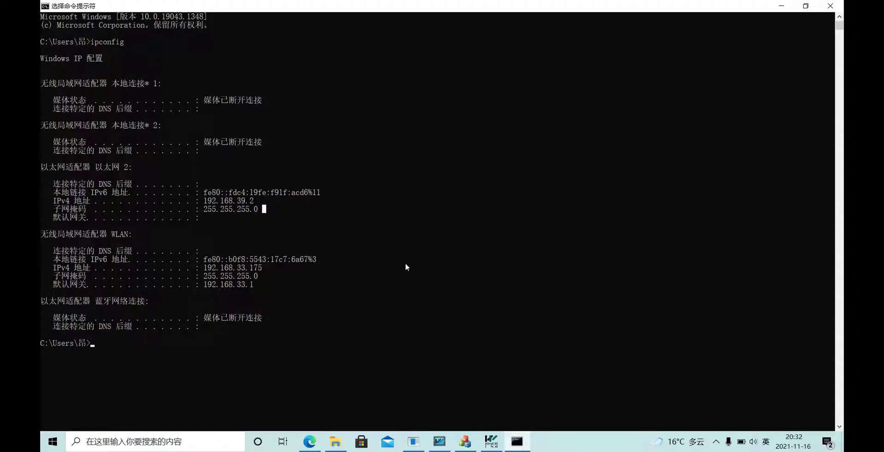
Step: Ping the HMI at 192.168.39.223, confirming 0% loss, then switch to PIStudio
{"action": "type", "text": "ping"}
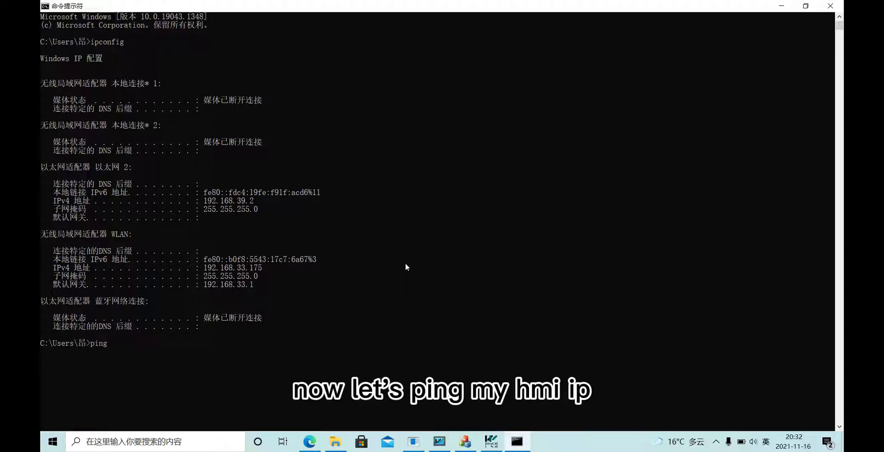
{"action": "type", "text": " 1"}
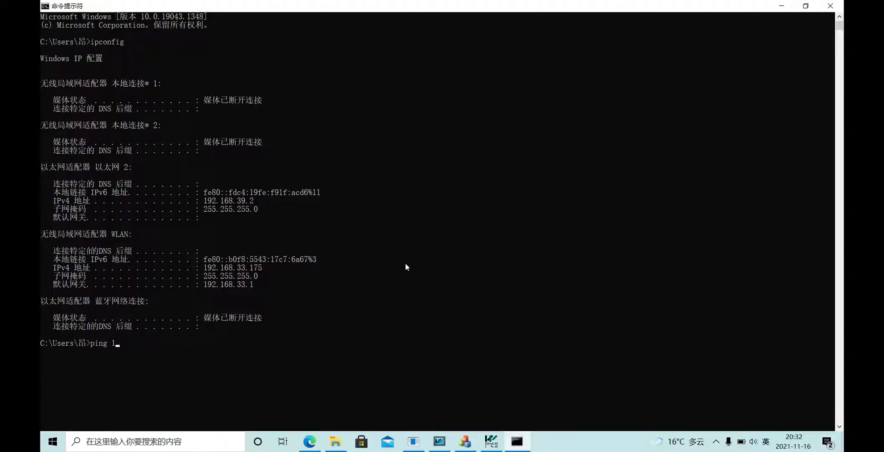
{"action": "type", "text": "92.168.39.223"}
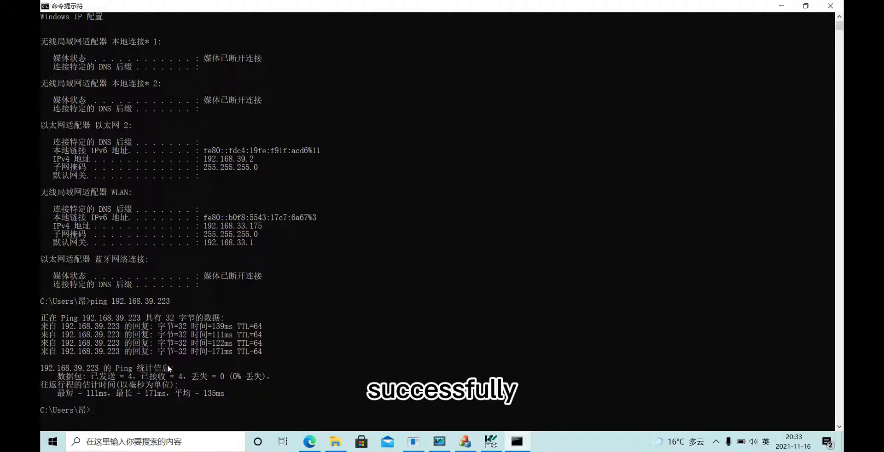
{"action": "left_click", "coordinate": [781, 6]}
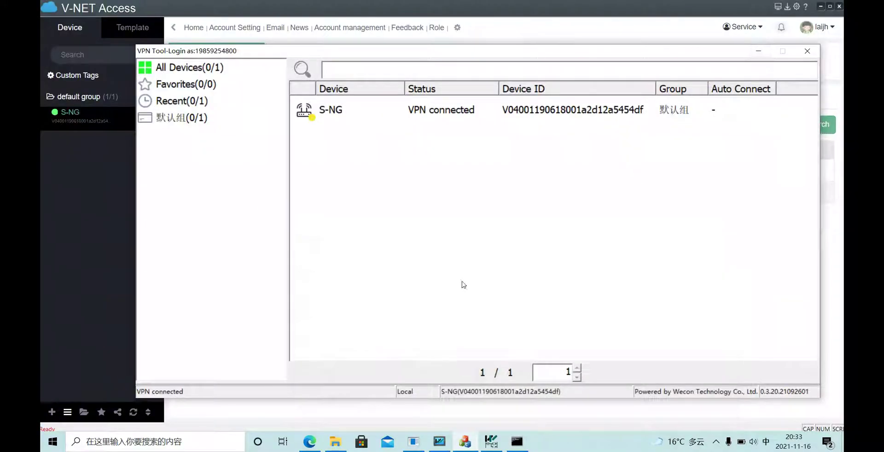
{"action": "left_click", "coordinate": [448, 441]}
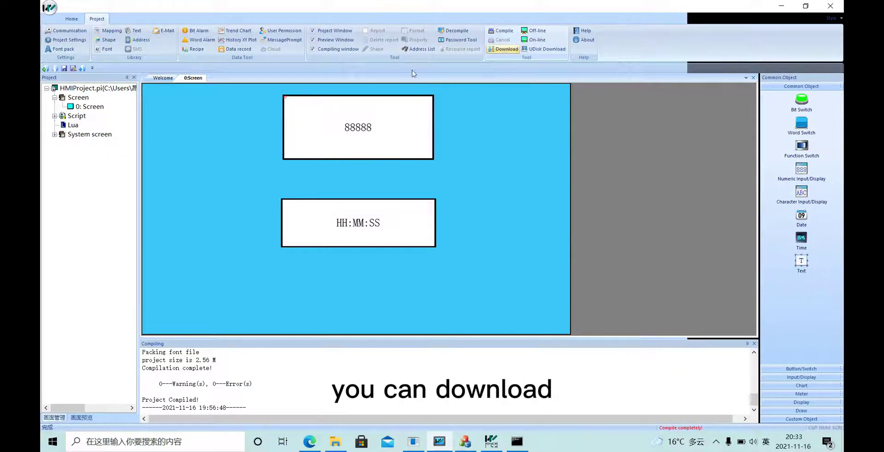
Step: Place a Text object right of the 88888 display with Language 1 text 'passthrough test'
{"action": "left_click", "coordinate": [377, 242]}
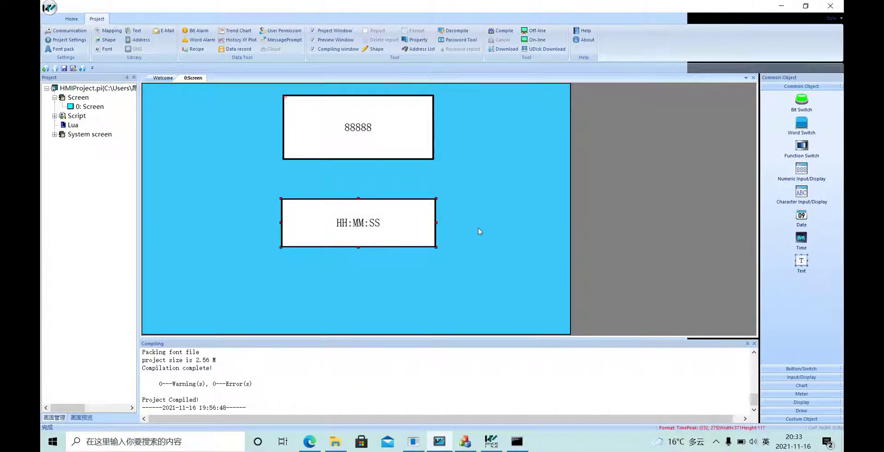
{"action": "left_click", "coordinate": [789, 252]}
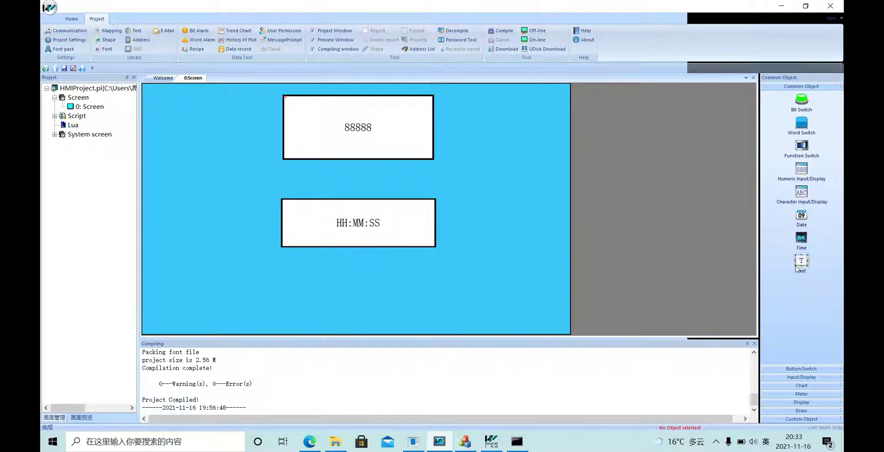
{"action": "left_click_drag", "start_coordinate": [801, 261], "coordinate": [489, 155]}
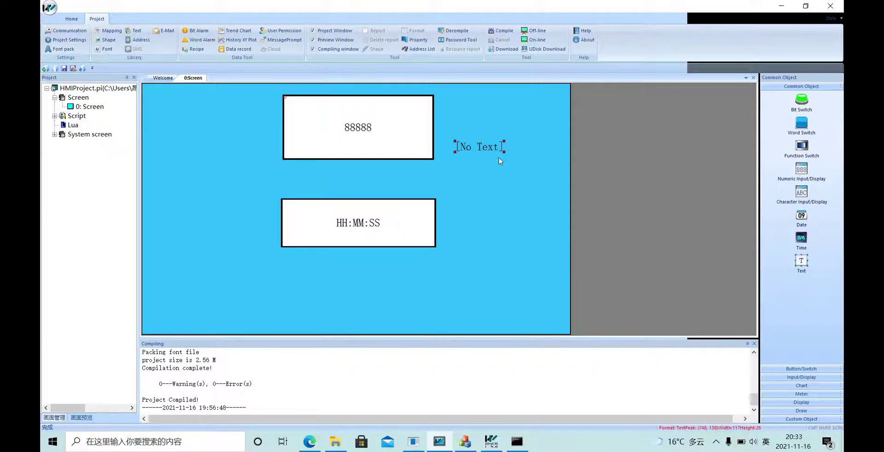
{"action": "double_click", "coordinate": [489, 148]}
{"action": "left_click", "coordinate": [456, 138]}
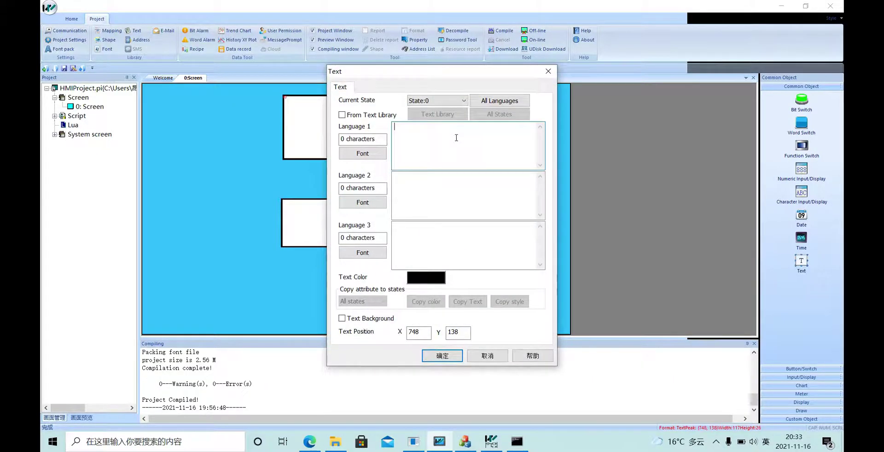
{"action": "type", "text": "oa"}
{"action": "key", "text": "BackSpace"}
{"action": "type", "text": "pass"}
{"action": "key", "text": "BackSpace"}
{"action": "type", "text": "gh test"}
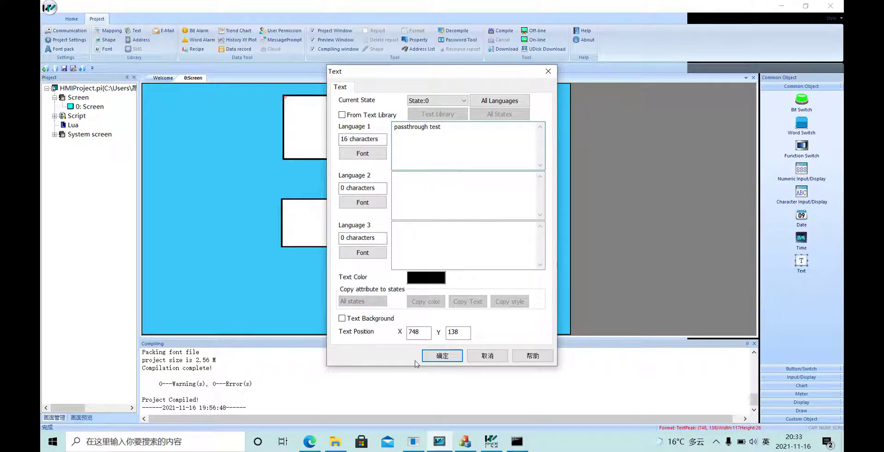
{"action": "left_click", "coordinate": [439, 361]}
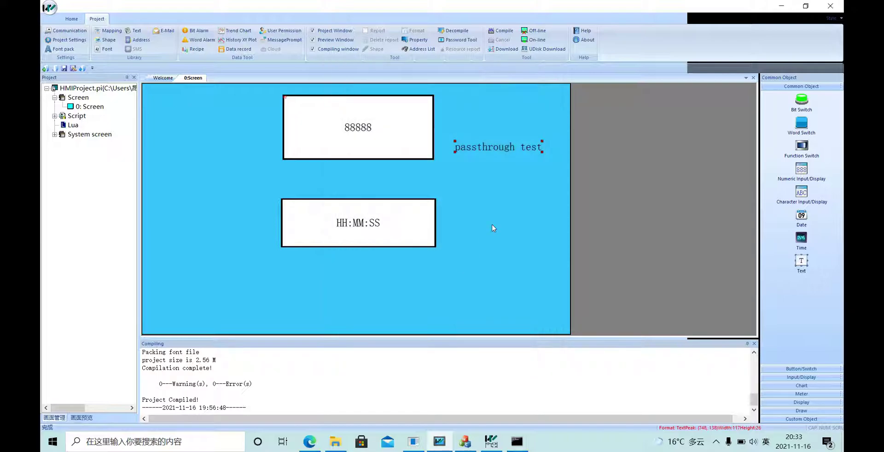
Step: Compile the project and set the download target IP to 192.168.39.223
{"action": "left_click", "coordinate": [506, 31]}
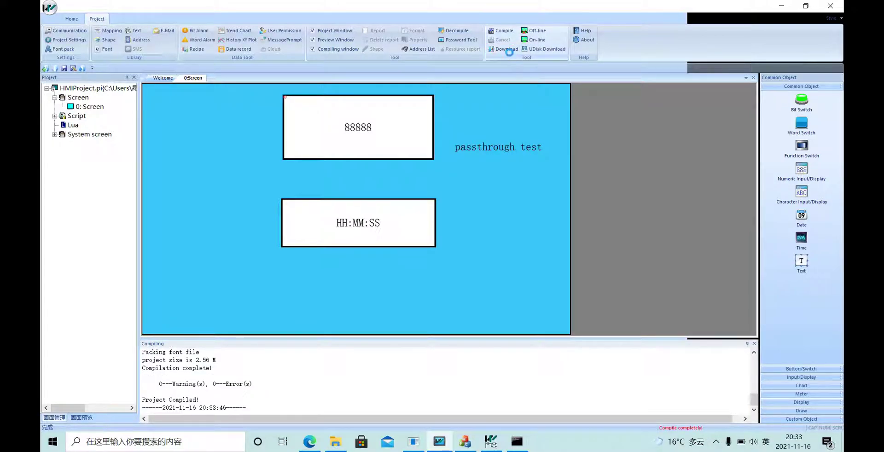
{"action": "left_click", "coordinate": [504, 49]}
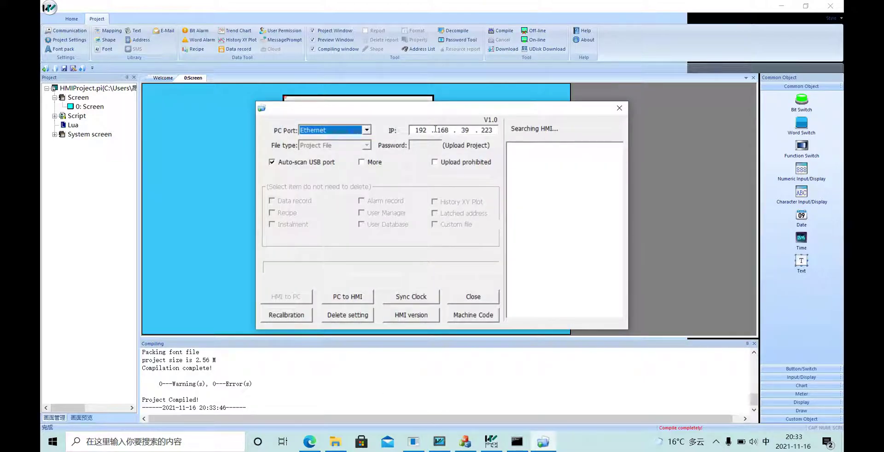
{"action": "double_click", "coordinate": [419, 130]}
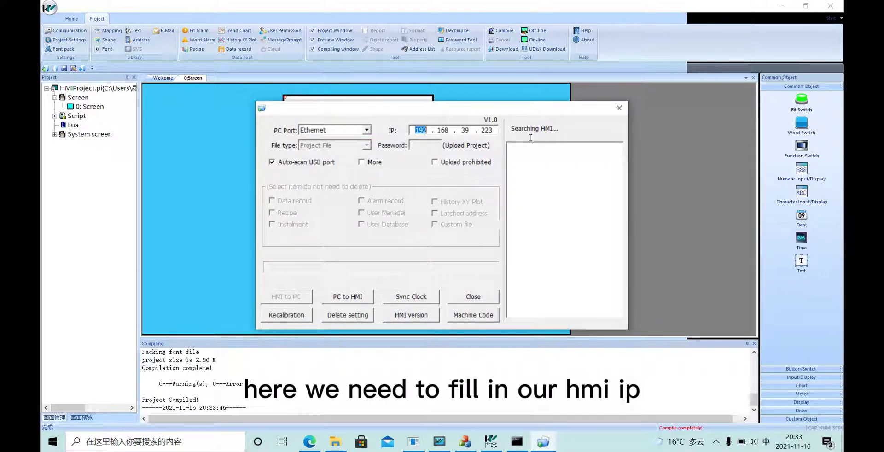
{"action": "left_click", "coordinate": [466, 130]}
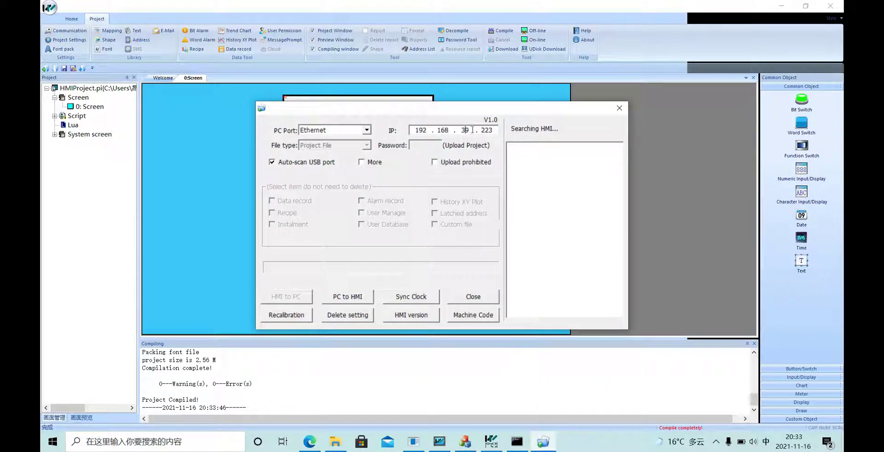
Step: Check the HMI version, then download the project to the HMI over Ethernet
{"action": "left_click", "coordinate": [411, 318]}
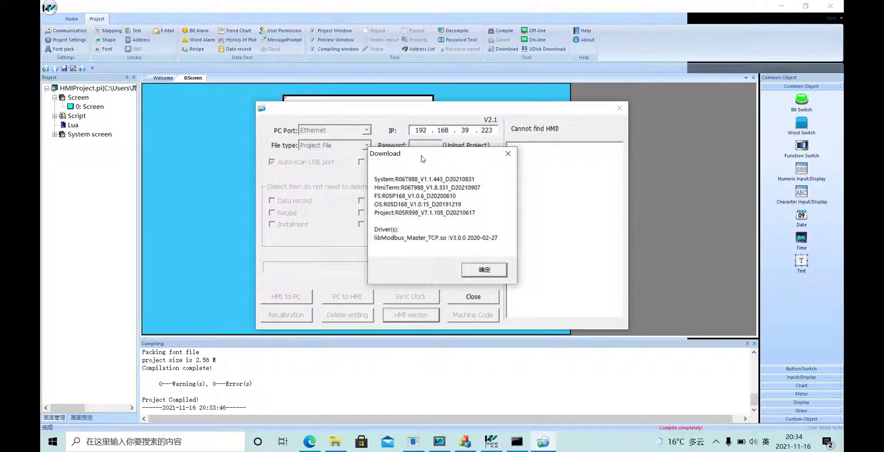
{"action": "left_click_drag", "start_coordinate": [421, 159], "coordinate": [494, 151]}
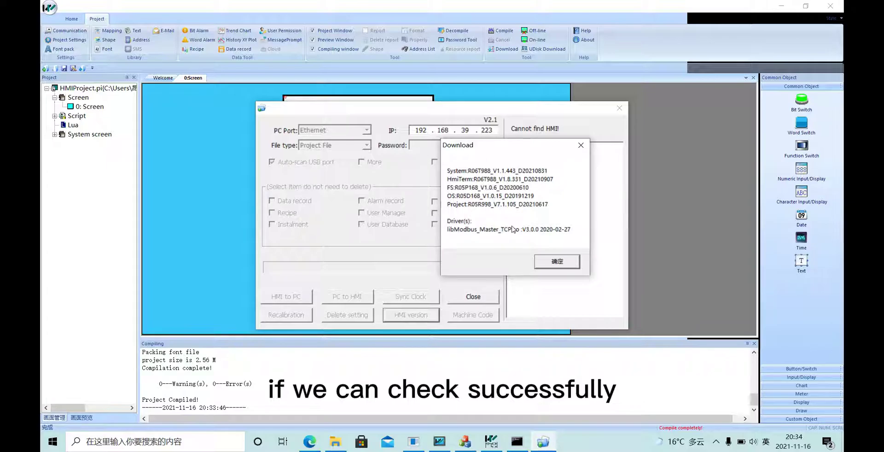
{"action": "left_click", "coordinate": [557, 261]}
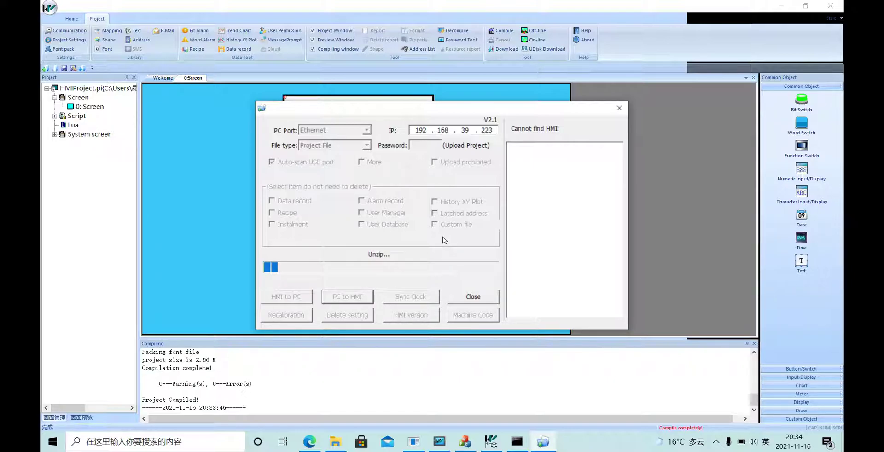
{"action": "left_click", "coordinate": [511, 278]}
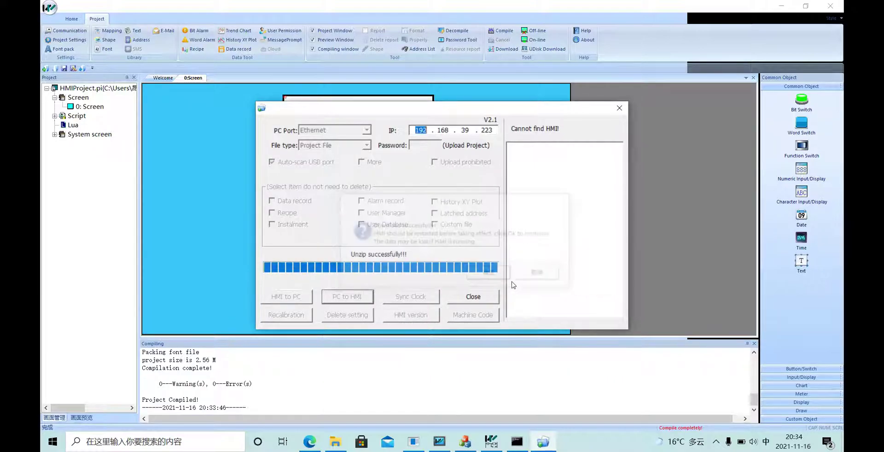
{"action": "key", "text": "Escape"}
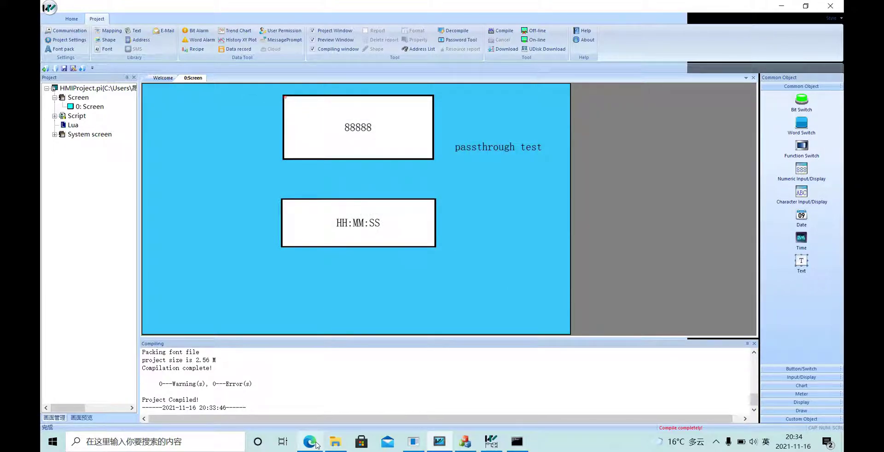
Step: Disconnect the VPN from the S-NG device in Wecon VPN Tool
{"action": "left_click", "coordinate": [779, 6]}
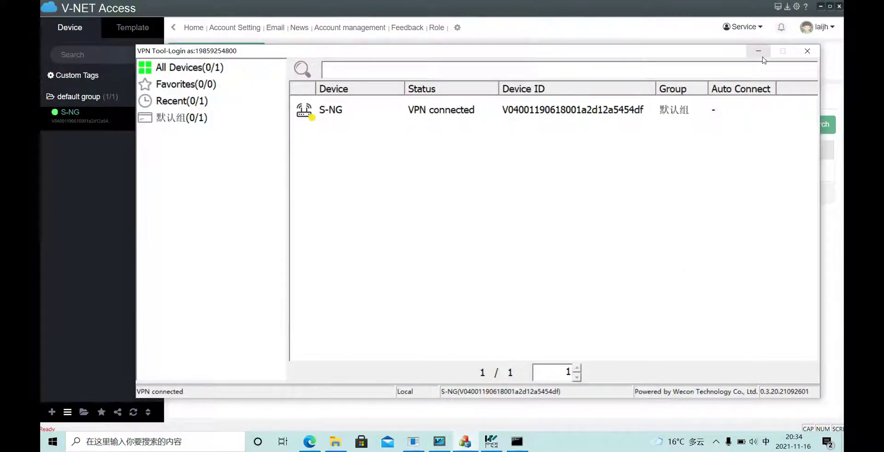
{"action": "left_click", "coordinate": [397, 120]}
{"action": "right_click", "coordinate": [396, 119]}
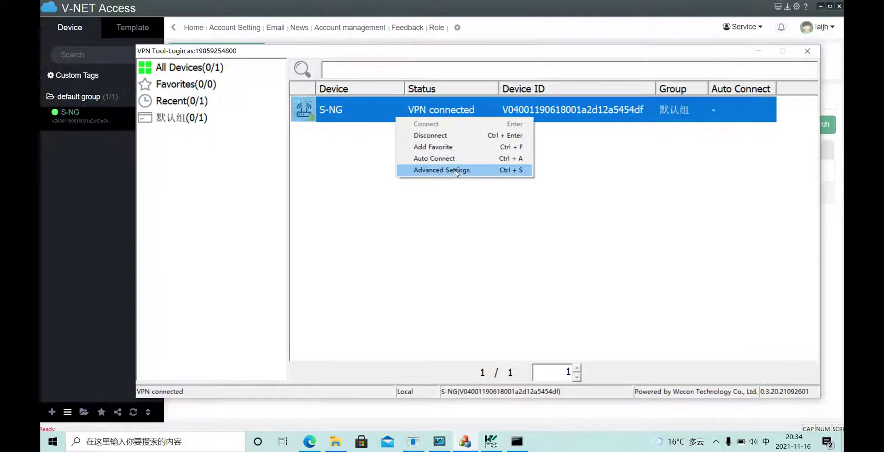
{"action": "left_click", "coordinate": [370, 162]}
{"action": "right_click", "coordinate": [385, 120]}
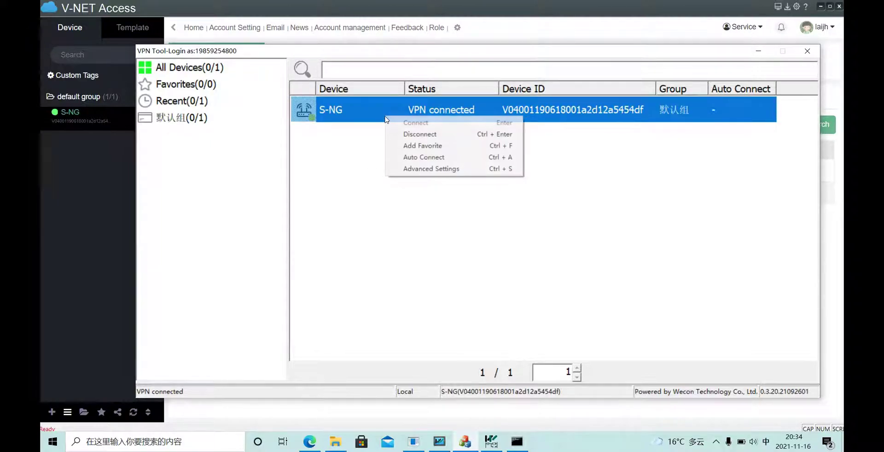
{"action": "left_click", "coordinate": [407, 134]}
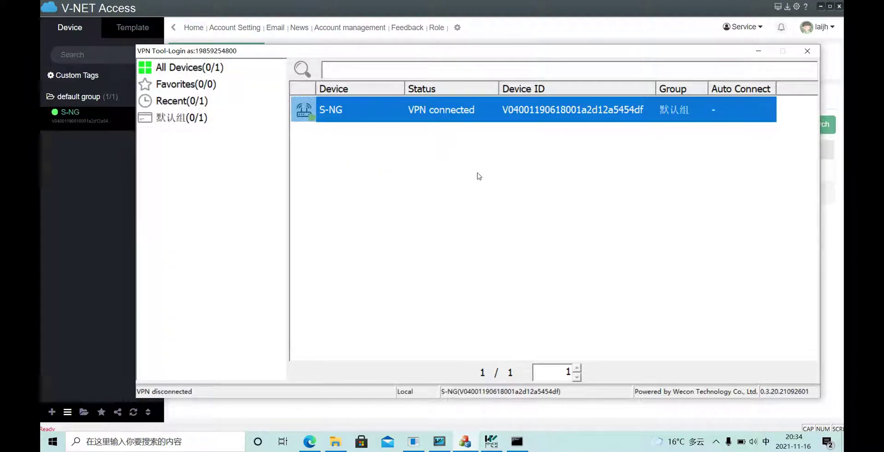
Step: Return to V-NET Access's real-time tag list showing S-NG offline
{"action": "left_click", "coordinate": [758, 50]}
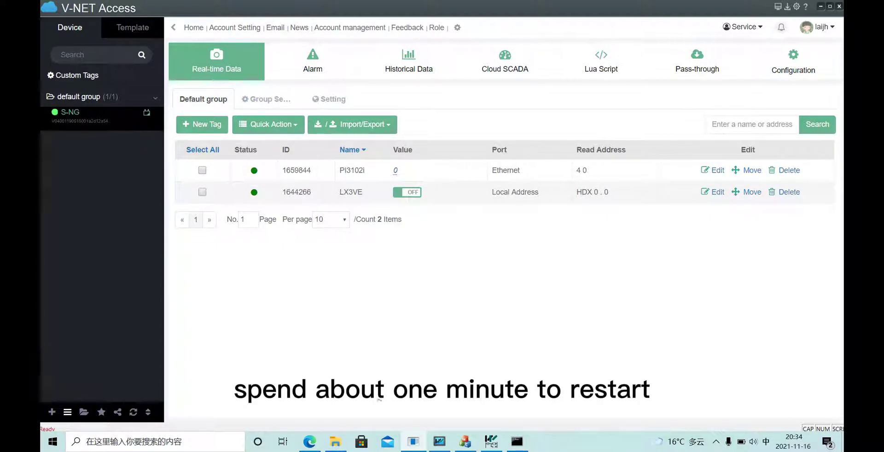
{"action": "left_click", "coordinate": [522, 443]}
{"action": "left_click", "coordinate": [517, 442]}
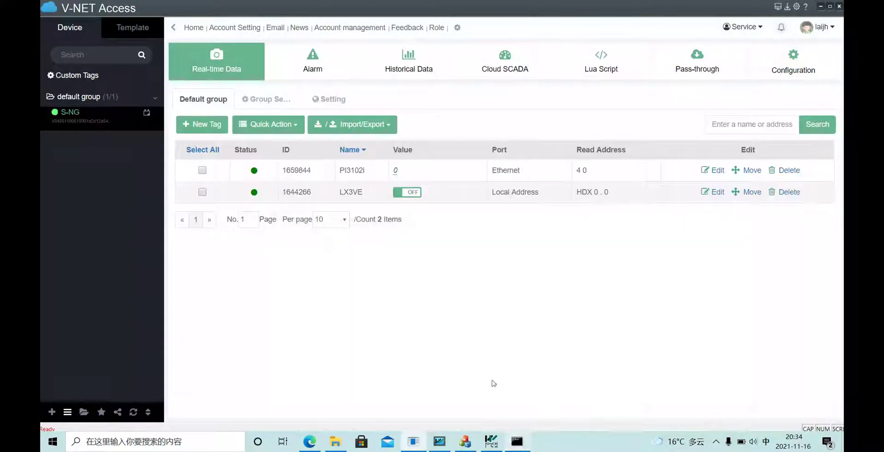
{"action": "left_click", "coordinate": [133, 412]}
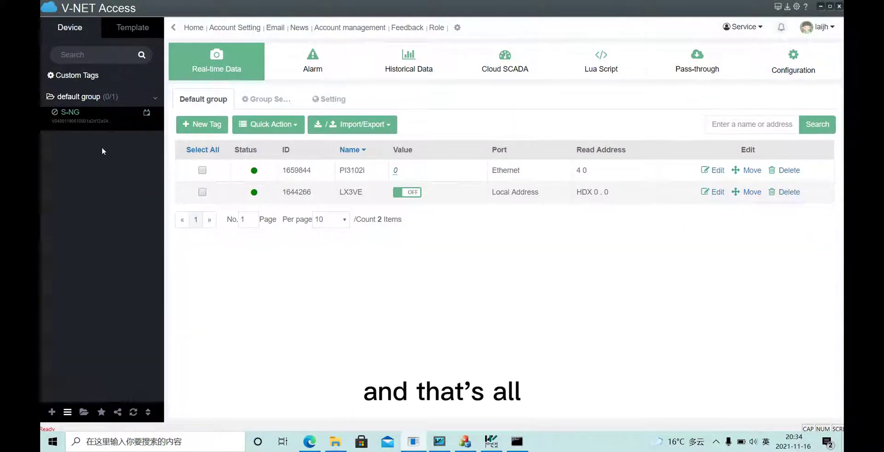